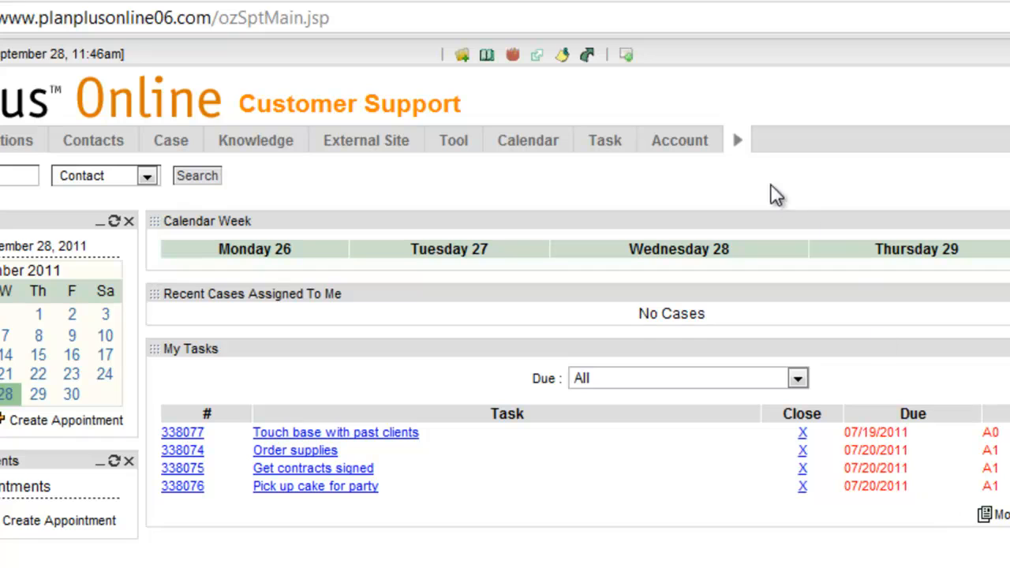
# - Switch to the Support Helpdesk module and open the External Site setup page
pyautogui.click(737, 141)
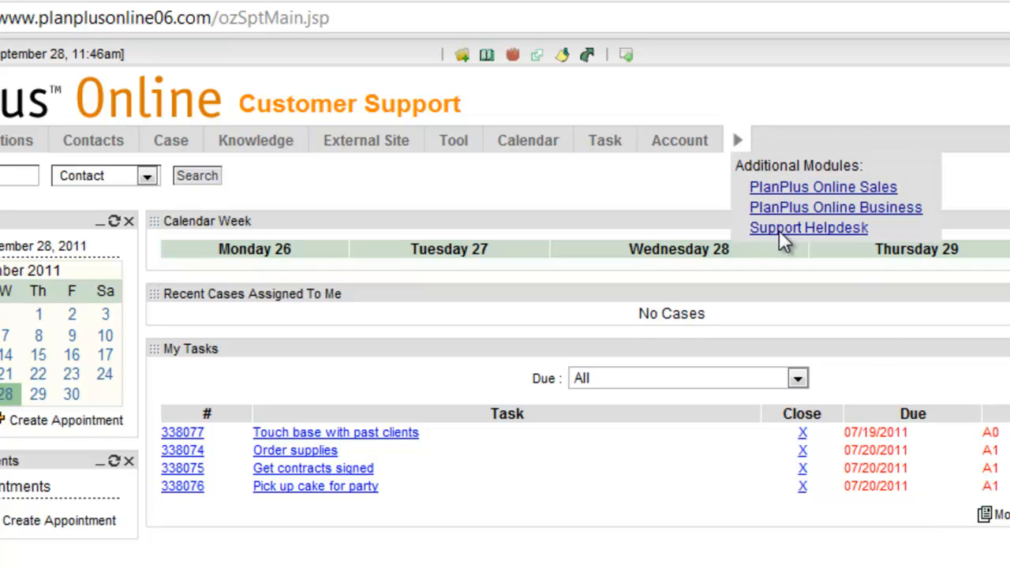
pyautogui.click(801, 228)
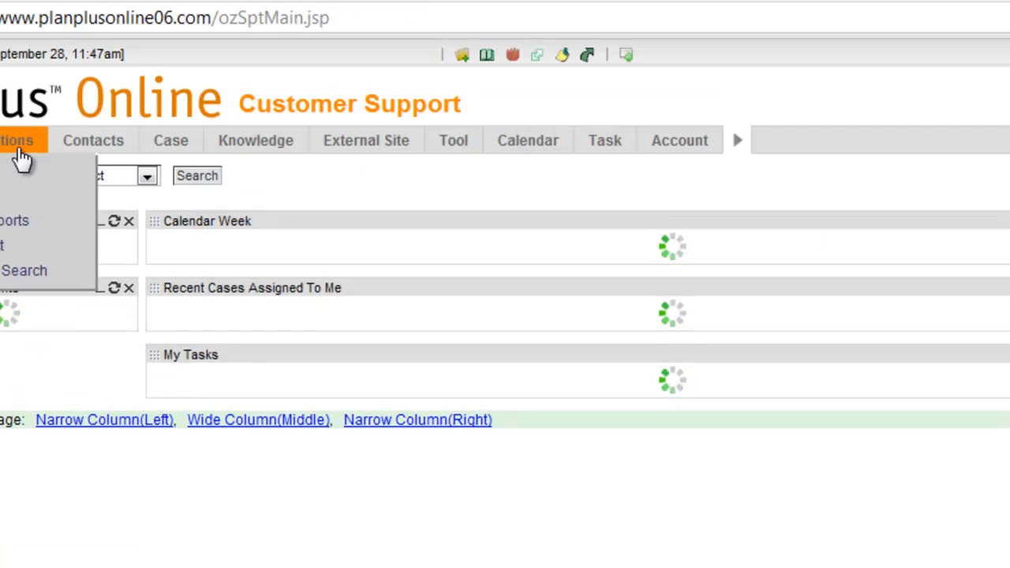
pyautogui.moveTo(377, 155)
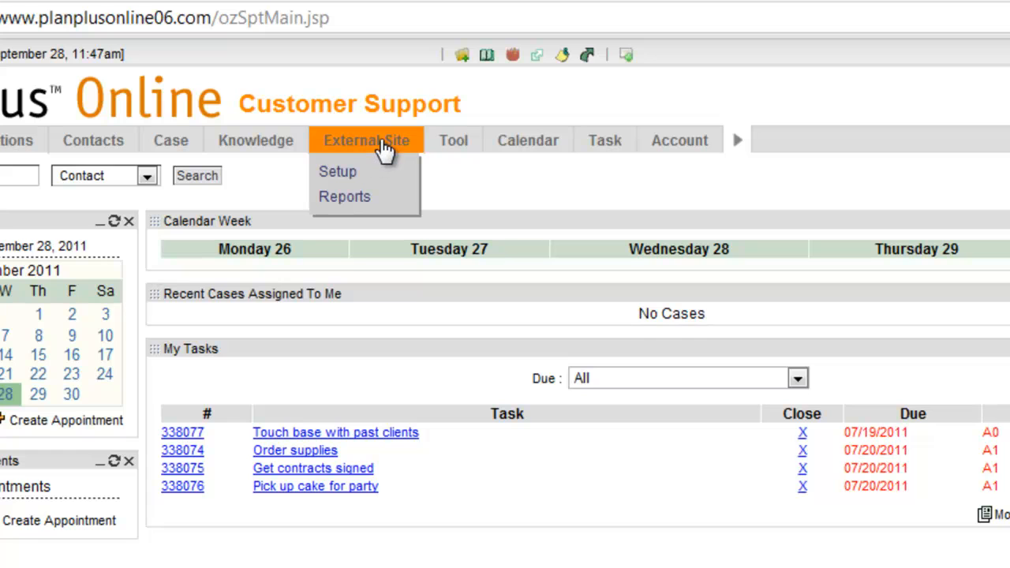
pyautogui.click(352, 183)
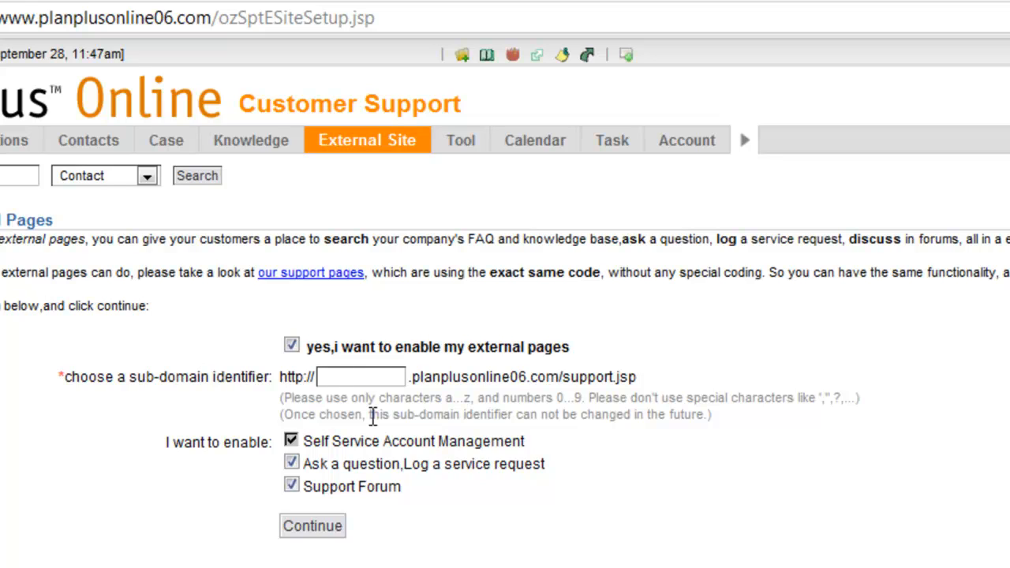
# - Set the external pages' sub-domain identifier to demo06 and continue the setup with the enabled options
pyautogui.press('Tab')
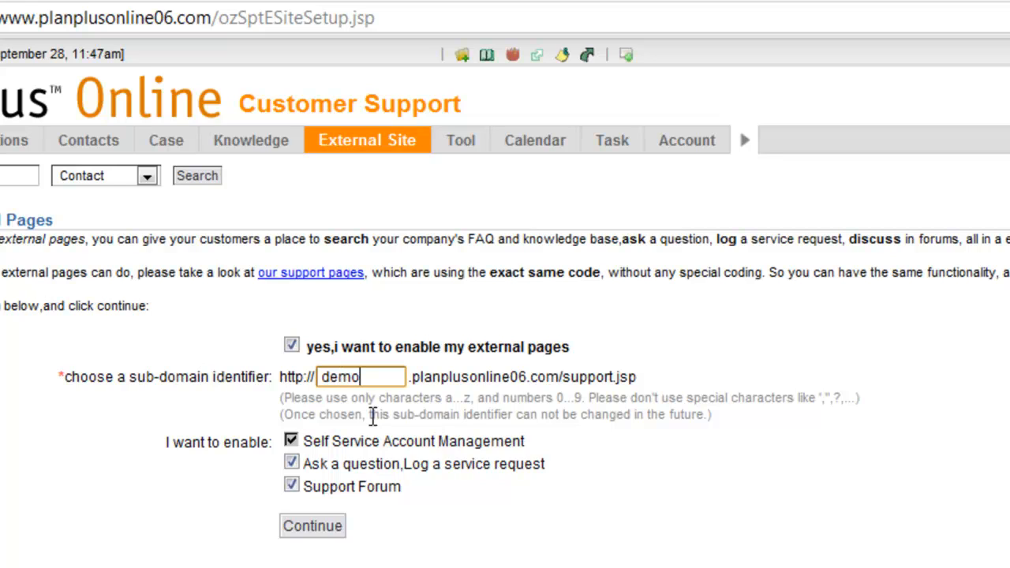
pyautogui.write('demo06')
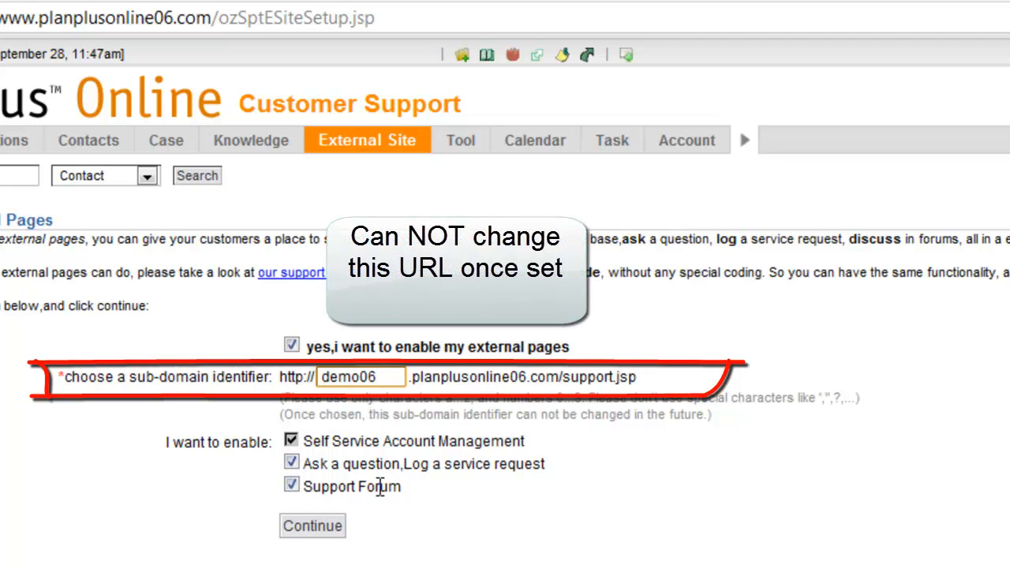
pyautogui.moveTo(289, 377); pyautogui.dragTo(611, 377)
pyautogui.click(620, 377)
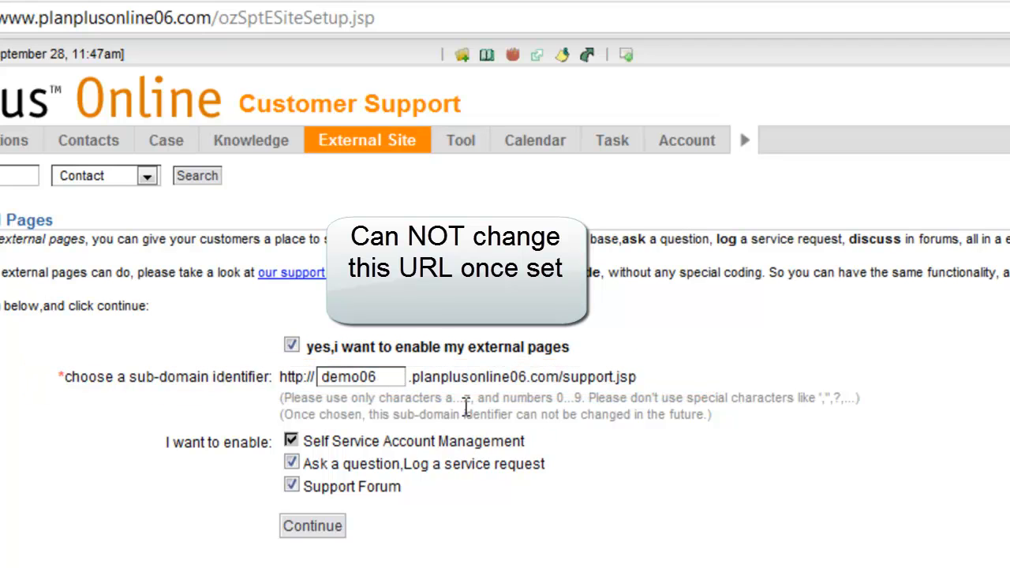
pyautogui.click(313, 526)
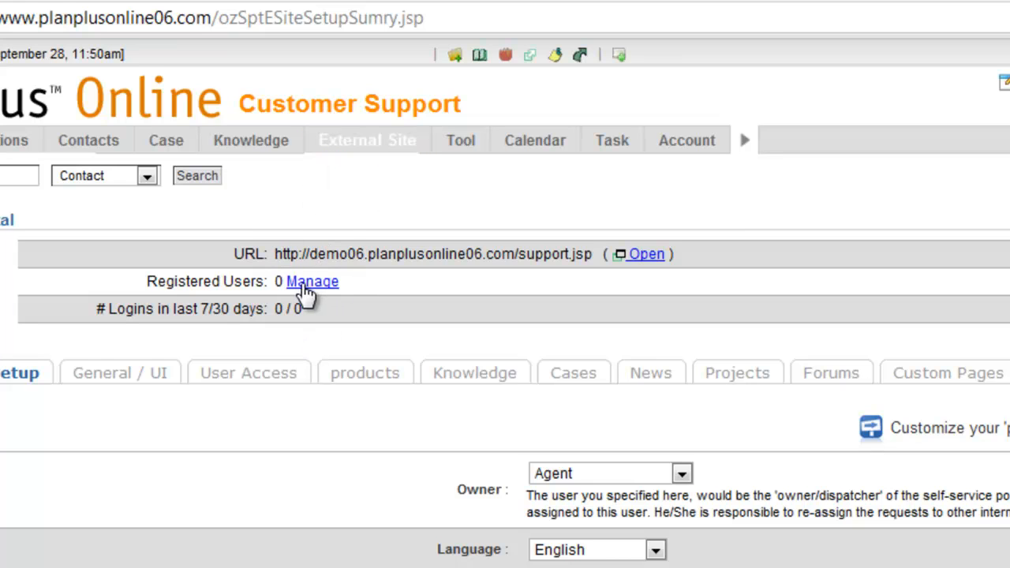
# - Examine the portal's URL and the HTML Before, HTML After and portal front tab settings
pyautogui.moveTo(594, 253); pyautogui.dragTo(286, 251)
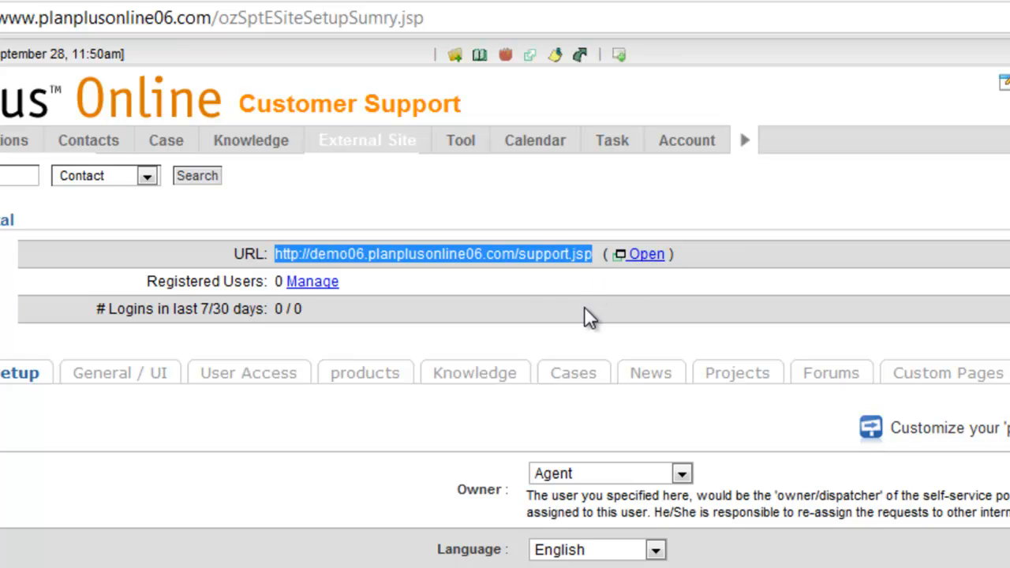
pyautogui.scroll(-3, 555, 316)
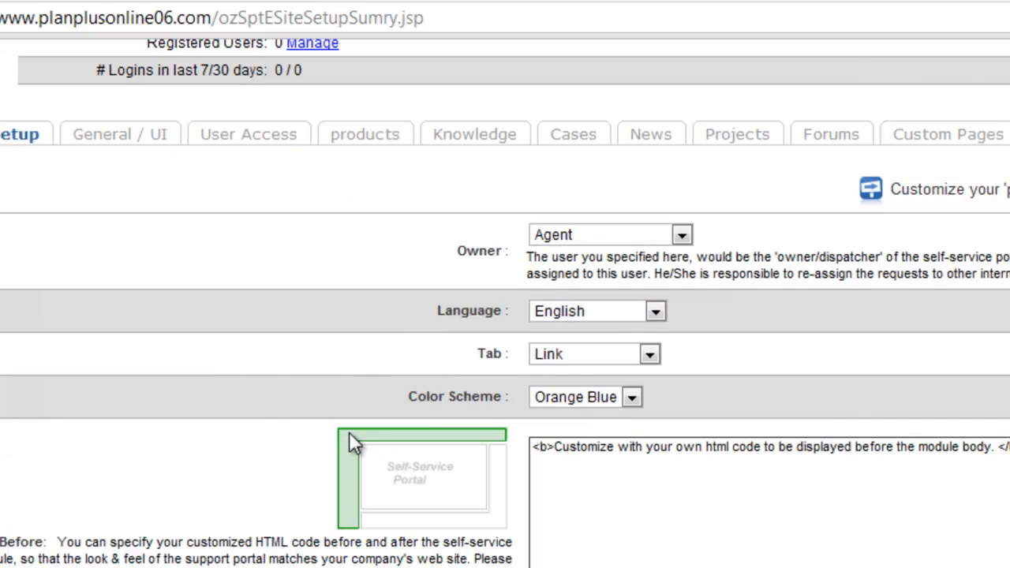
pyautogui.scroll(-2, 359, 543)
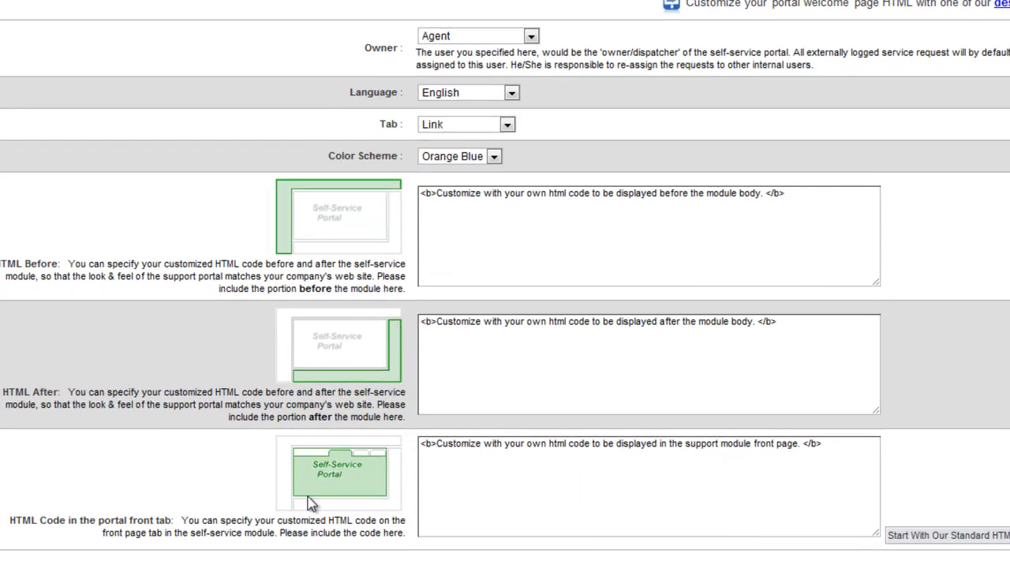
pyautogui.scroll(1, 369, 478)
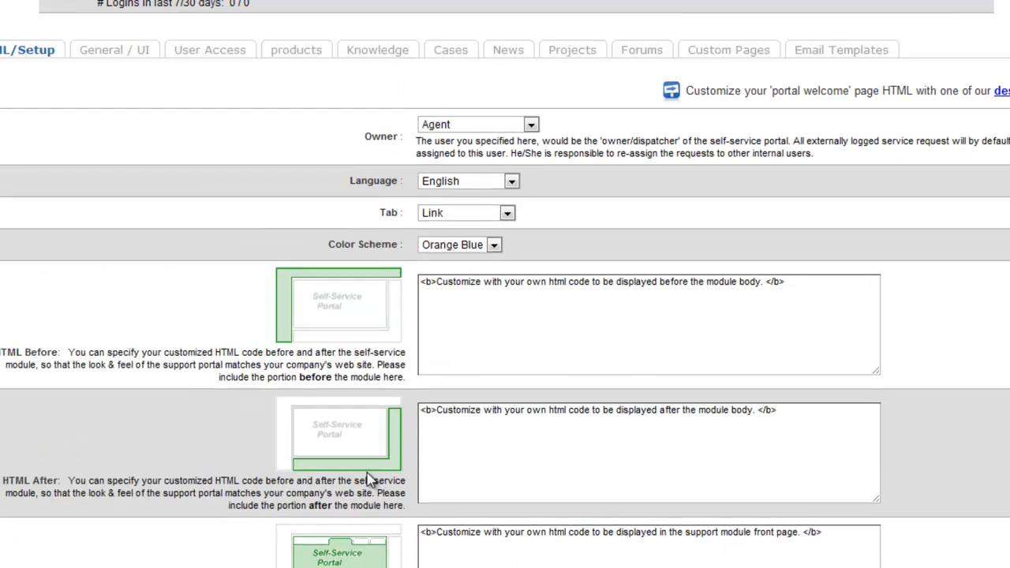
pyautogui.scroll(2, 369, 478)
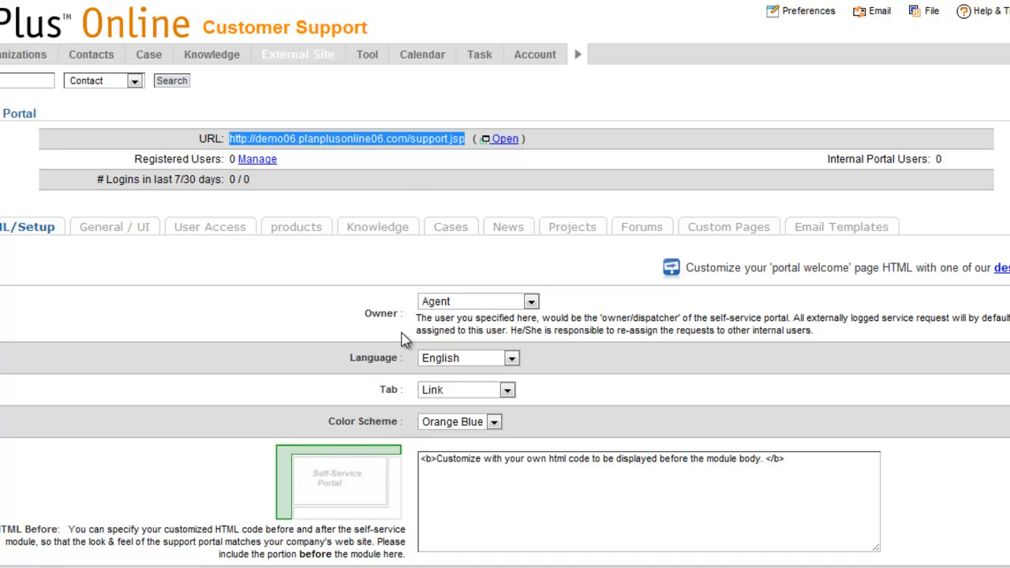
pyautogui.click(406, 186)
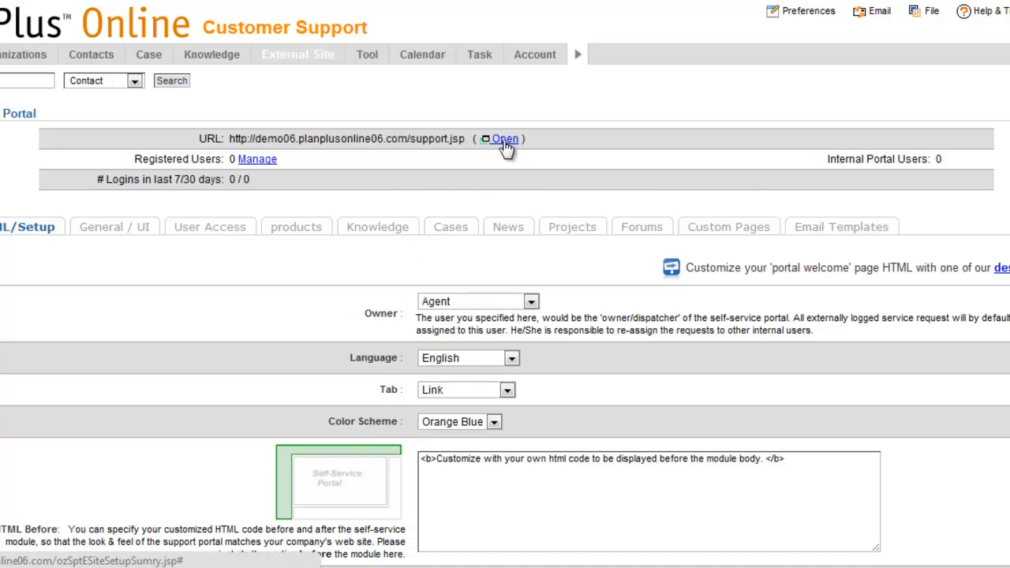
# - Open the support portal page, check where the custom HTML texts are displayed, and close it
pyautogui.click(504, 140)
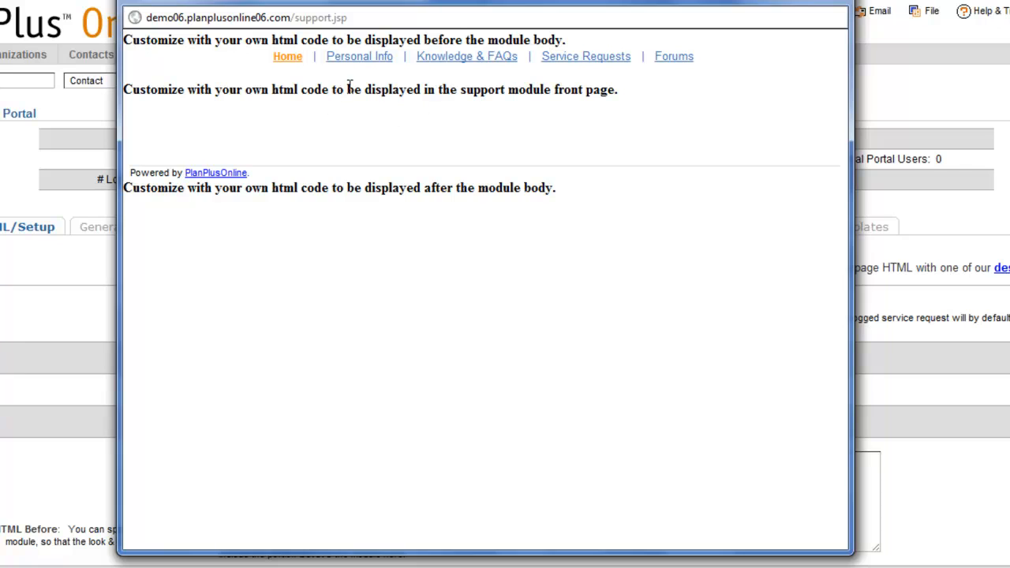
pyautogui.moveTo(141, 40); pyautogui.dragTo(325, 38)
pyautogui.moveTo(183, 91); pyautogui.dragTo(331, 89)
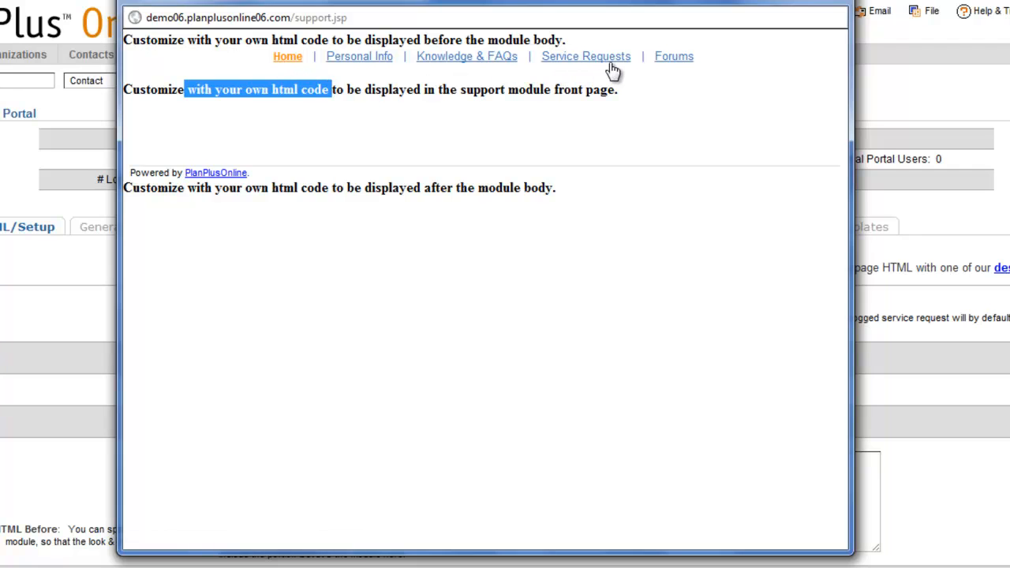
pyautogui.click(826, 4)
# - Add "Top / left" to the end of the HTML Before text and "bottom/ rights" to the HTML After text, inside the bold tags
pyautogui.scroll(-5, 442, 363)
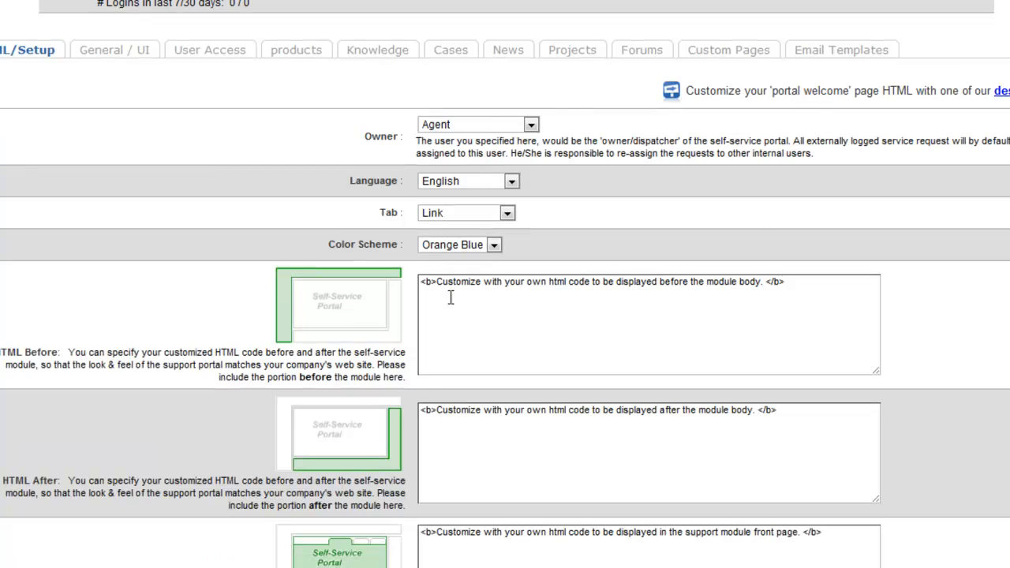
pyautogui.click(765, 282)
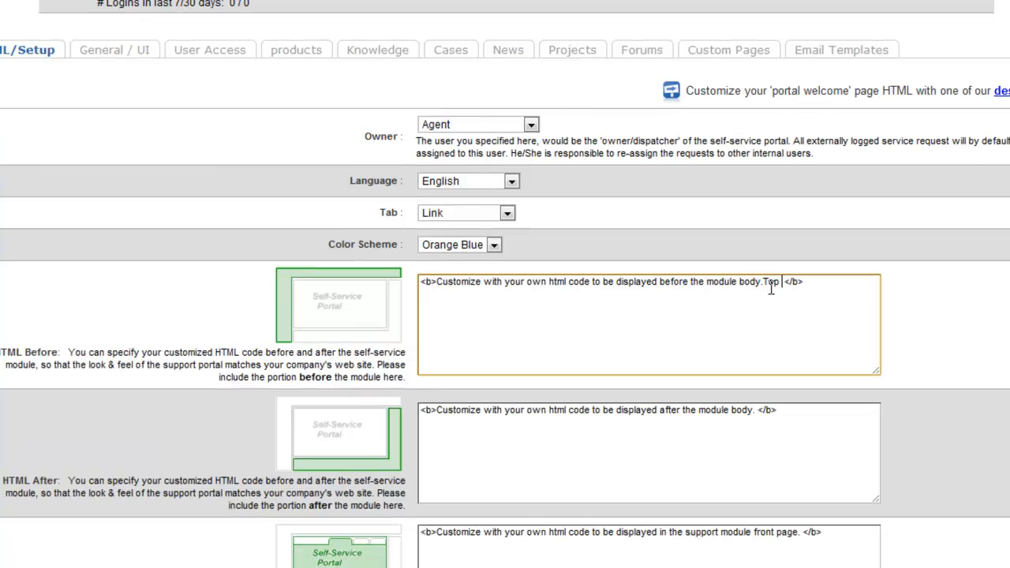
pyautogui.write('Top  / left')
pyautogui.click(760, 411)
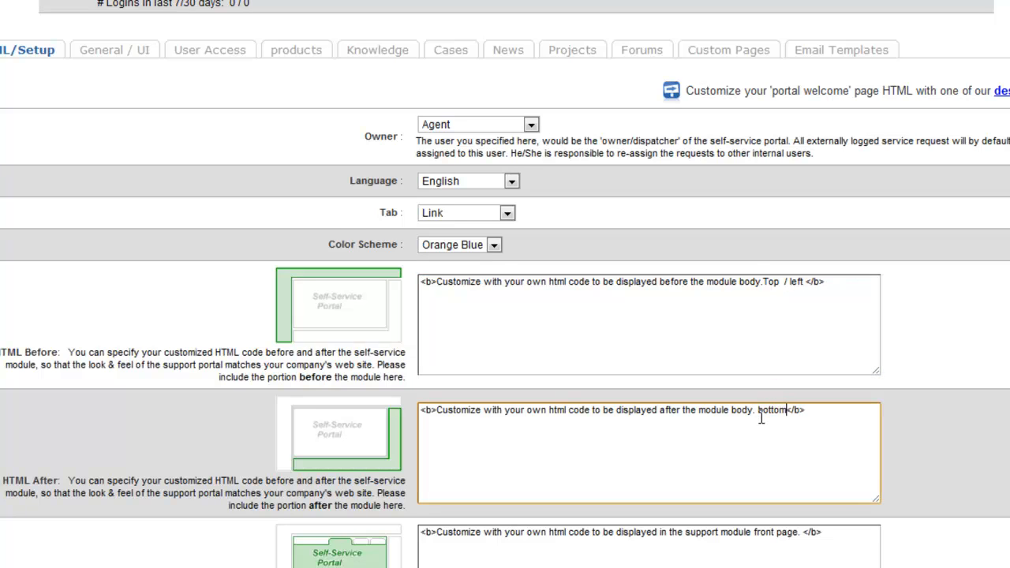
pyautogui.write('bottom/ right')
pyautogui.write('s')
# - Add "center" to the end of the portal front tab HTML text and save the portal setup
pyautogui.scroll(-1, 761, 418)
pyautogui.click(832, 453)
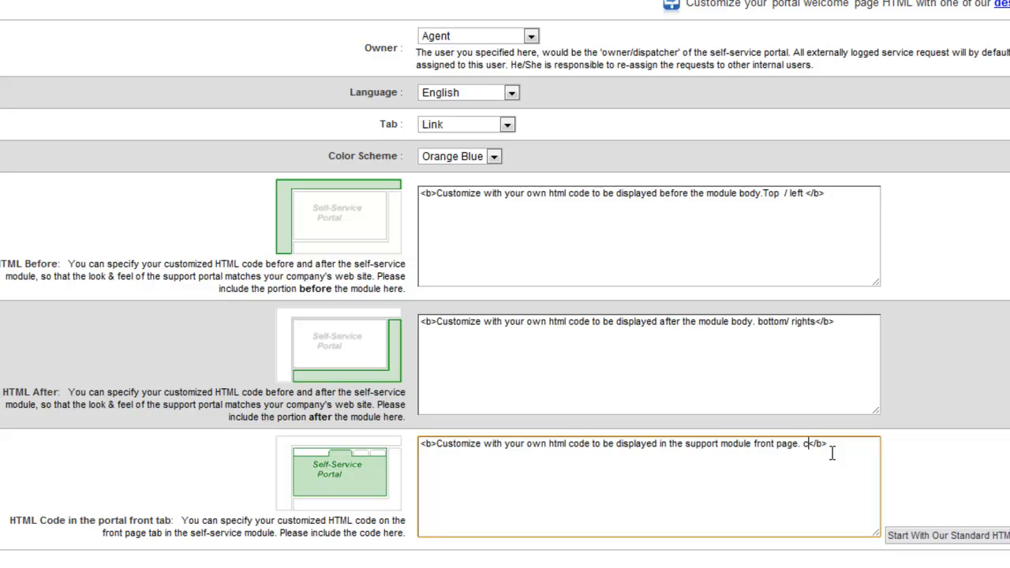
pyautogui.write('center')
pyautogui.scroll(3, 833, 453)
pyautogui.scroll(-2, 373, 258)
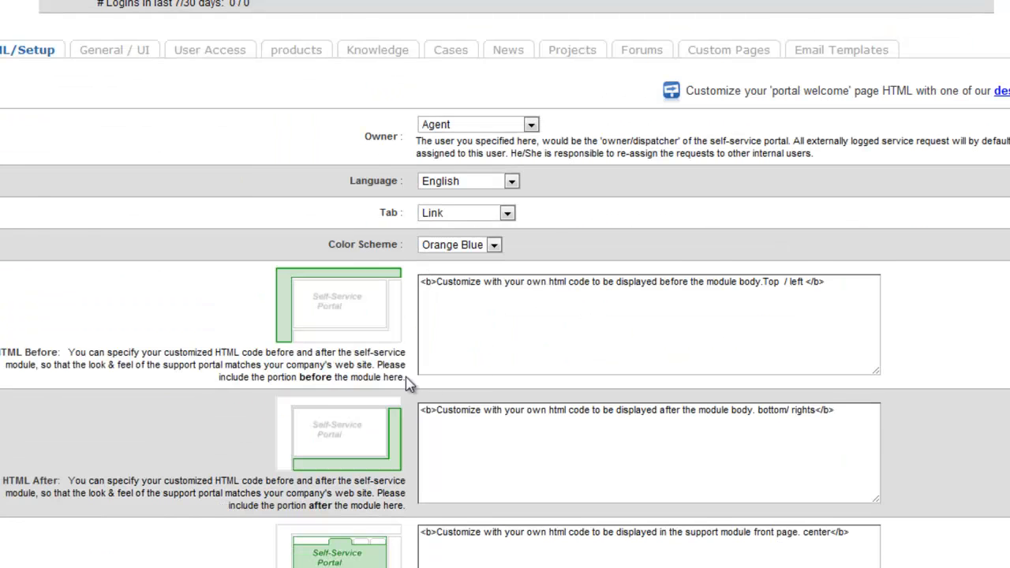
# - Reopen the support portal page, check the placement of the top, center and bottom texts, and close it
pyautogui.scroll(2, 411, 385)
pyautogui.click(502, 139)
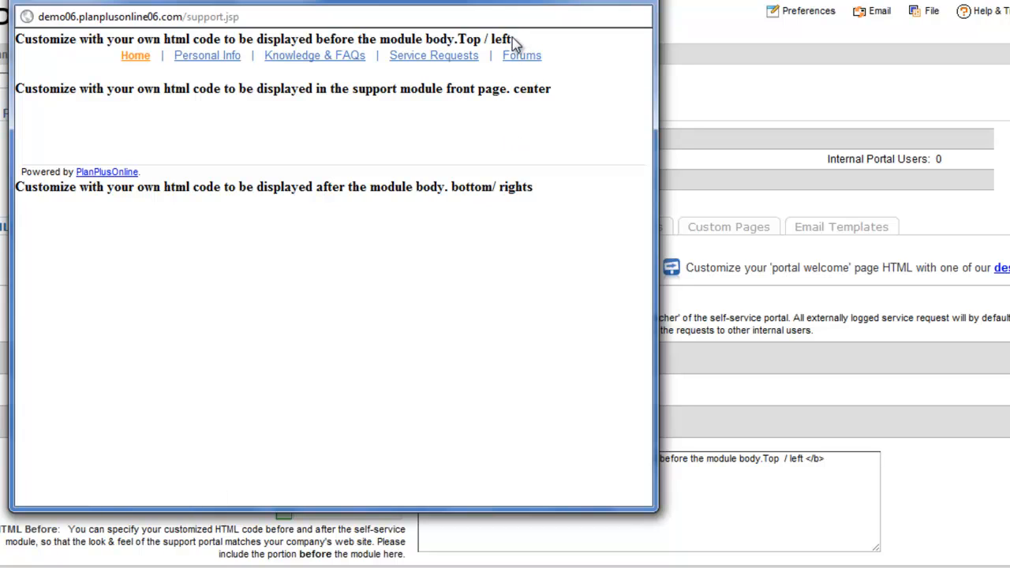
pyautogui.moveTo(512, 37); pyautogui.dragTo(455, 39)
pyautogui.moveTo(559, 90); pyautogui.dragTo(513, 90)
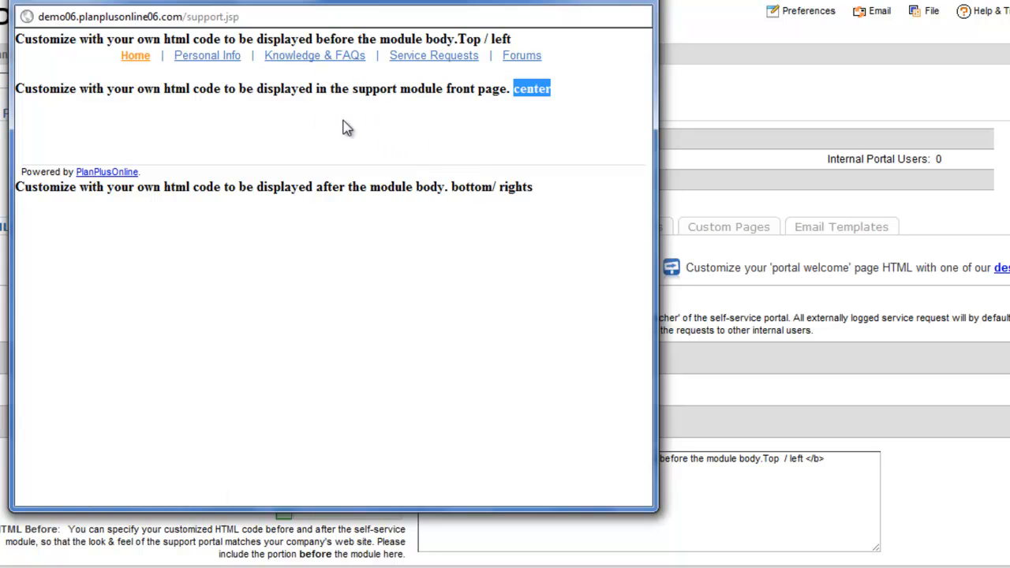
pyautogui.click(635, 4)
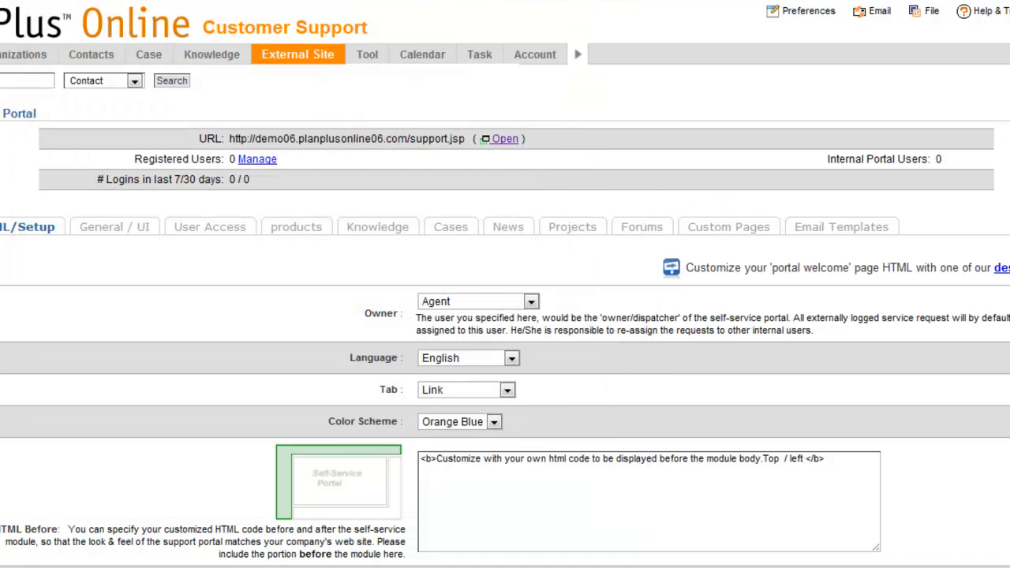
# - Open the Help site and look through its support home page as an example of a customized portal
pyautogui.click(989, 18)
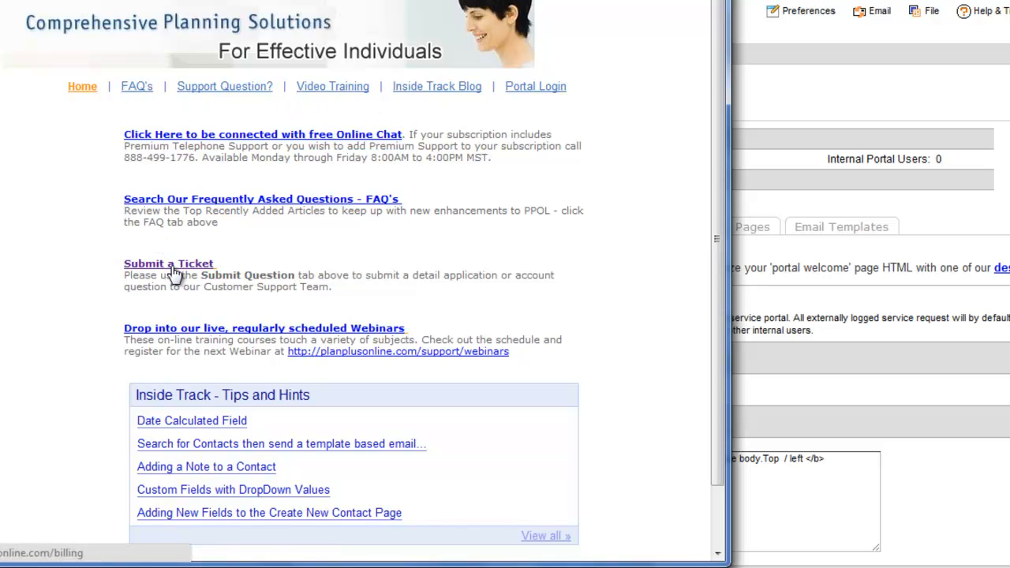
pyautogui.scroll(-1, 175, 274)
pyautogui.scroll(1, 176, 273)
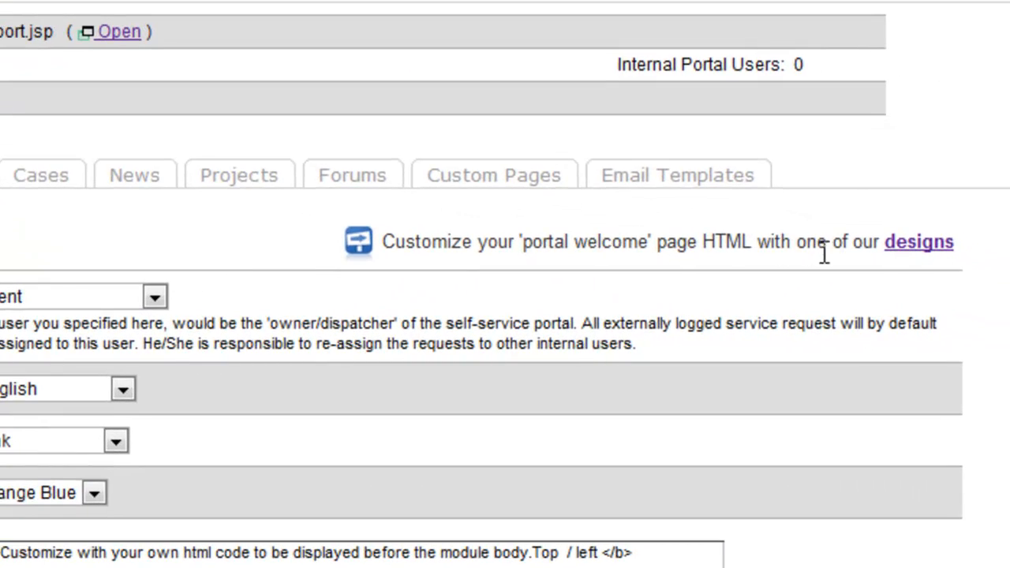
# - Open the portal welcome page designs and set the first three navigation icons to Welcome, Personal Info & Password, and Knowledge & FAQs
pyautogui.click(917, 247)
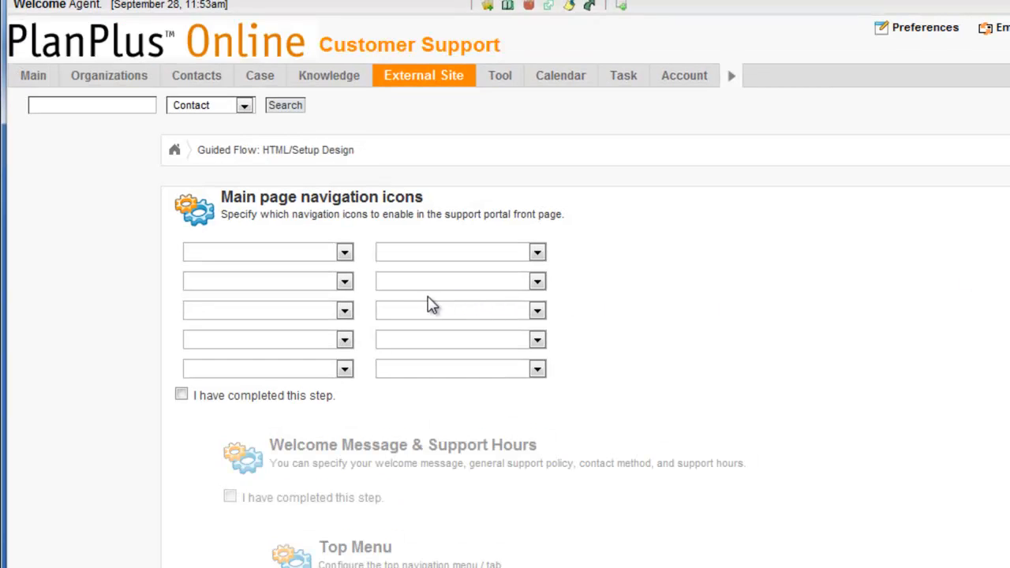
pyautogui.click(344, 253)
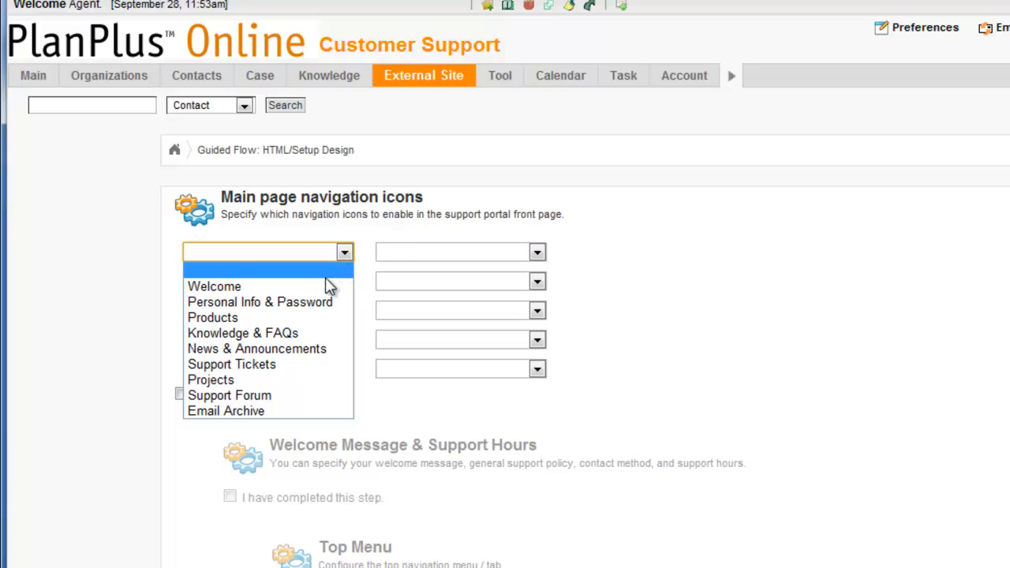
pyautogui.click(326, 288)
pyautogui.click(344, 283)
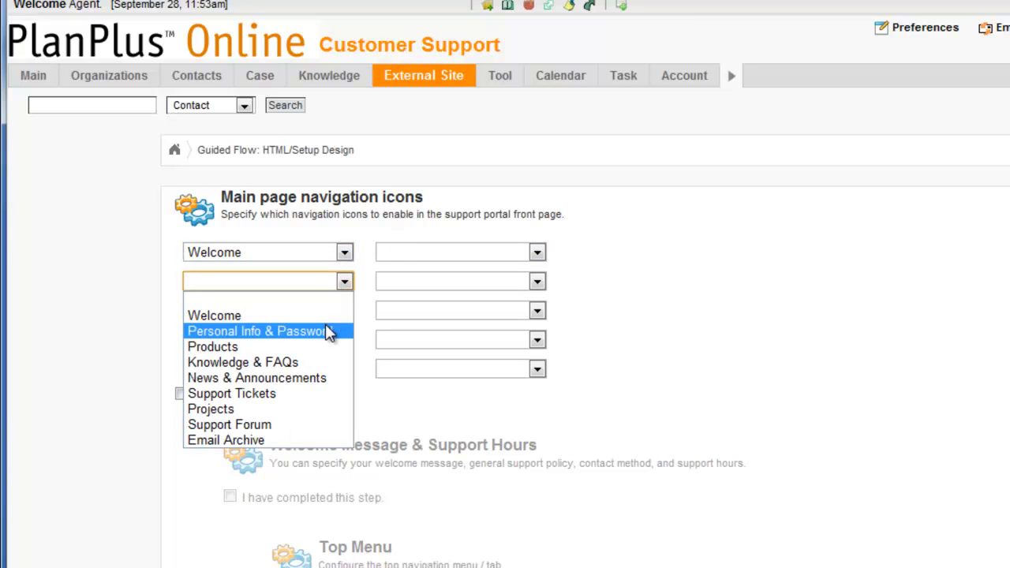
pyautogui.click(330, 332)
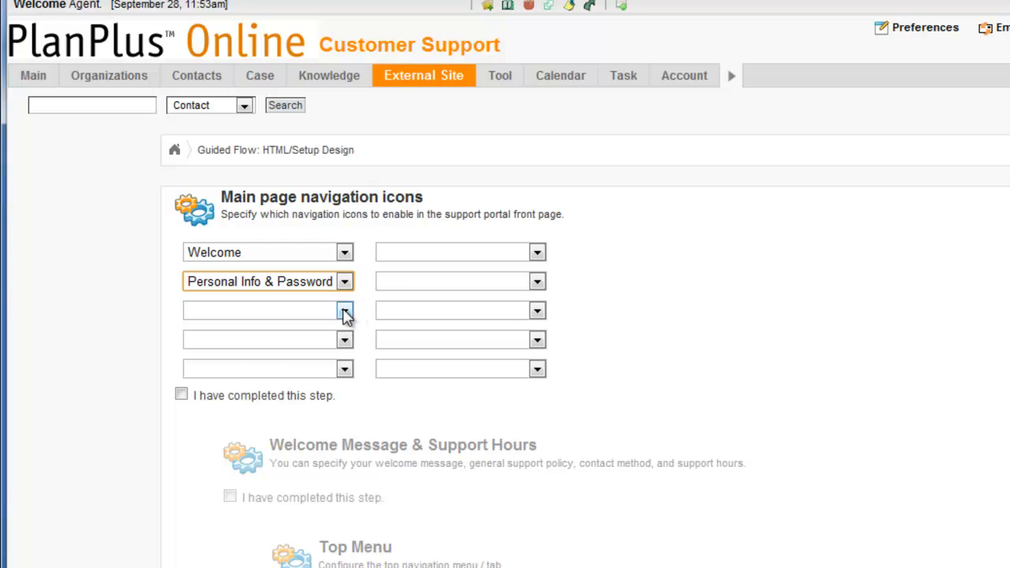
pyautogui.click(344, 311)
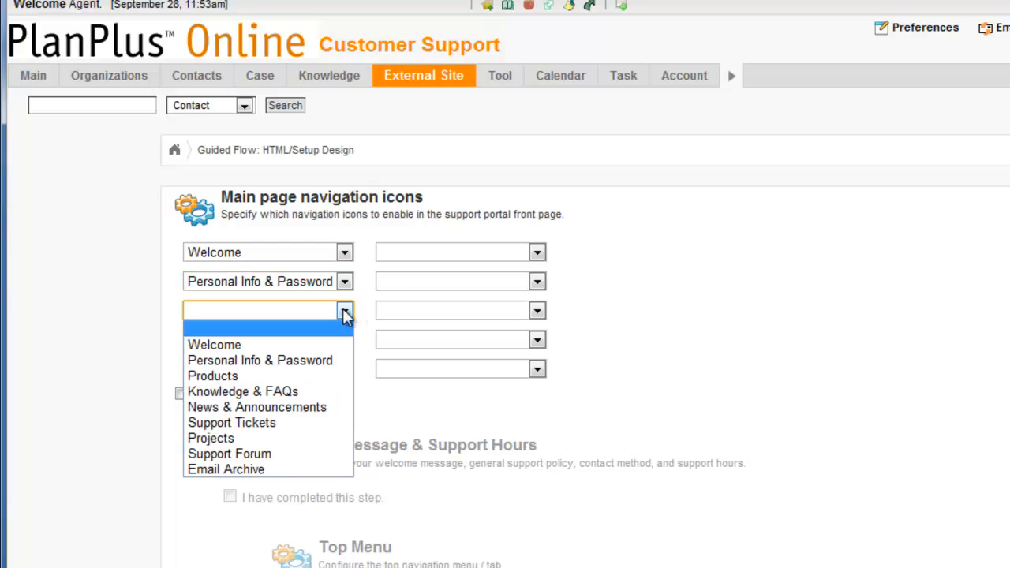
pyautogui.click(311, 390)
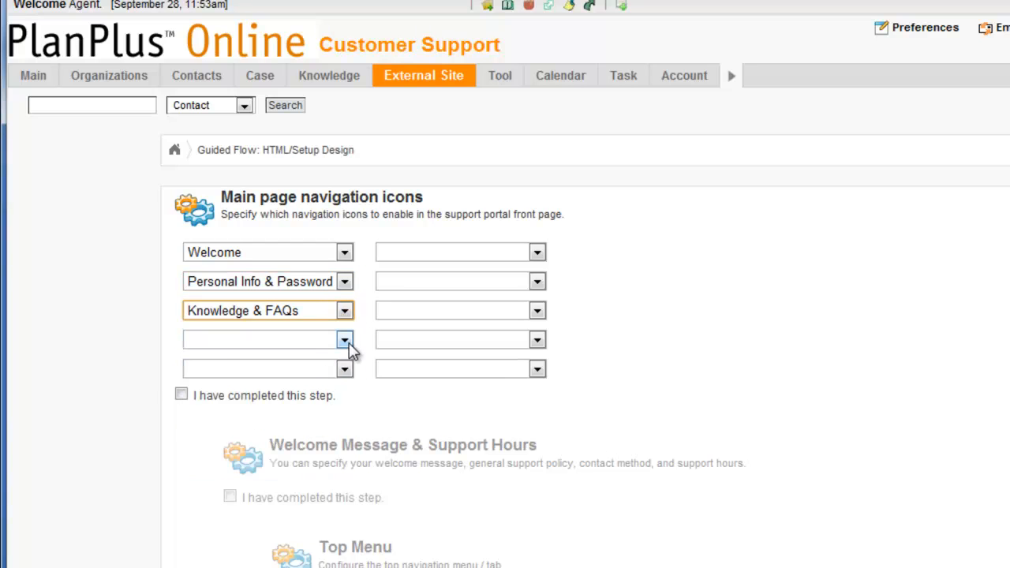
# - Set the next two navigation icons in the first column to Projects and Email Archive, and mark the navigation icons step completed
pyautogui.click(344, 339)
pyautogui.click(314, 467)
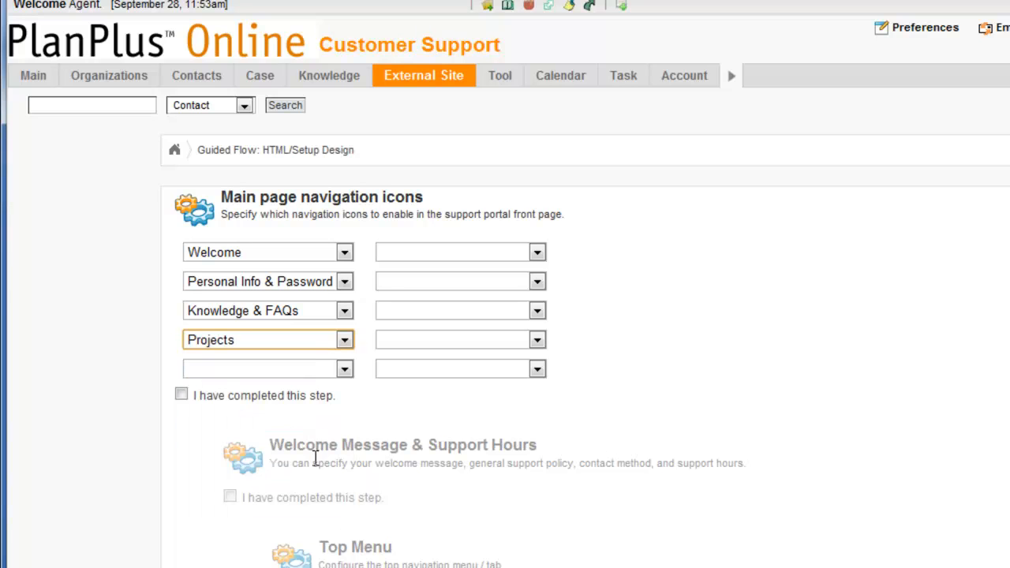
pyautogui.click(345, 368)
pyautogui.click(314, 528)
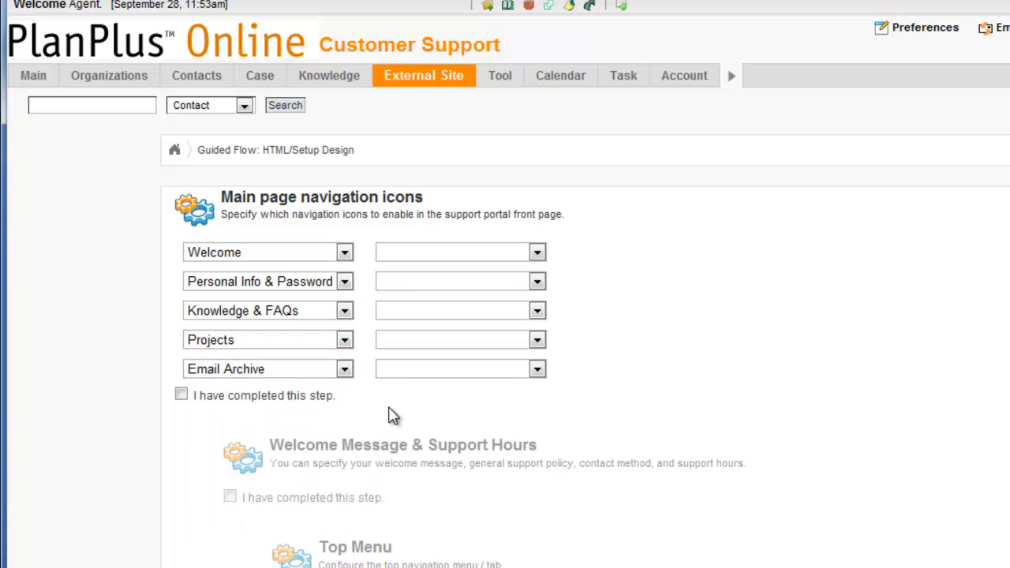
pyautogui.click(181, 395)
pyautogui.scroll(-5, 208, 316)
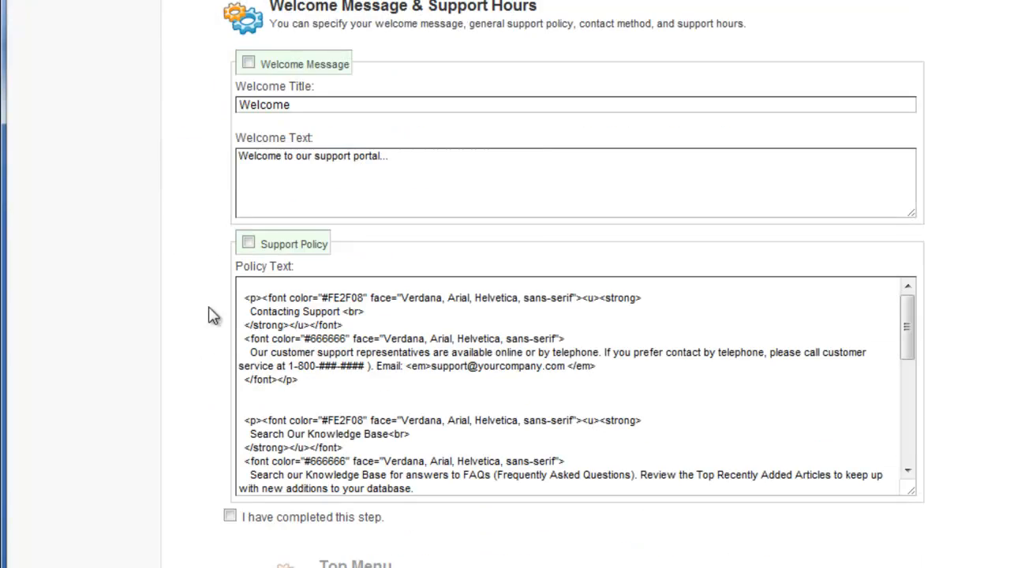
# - Set the welcome title to "Welcome to my Support Portal for Demo Company"
pyautogui.scroll(1, 316, 128)
pyautogui.click(336, 203)
pyautogui.write('to my Support Portal for Demo Copman')
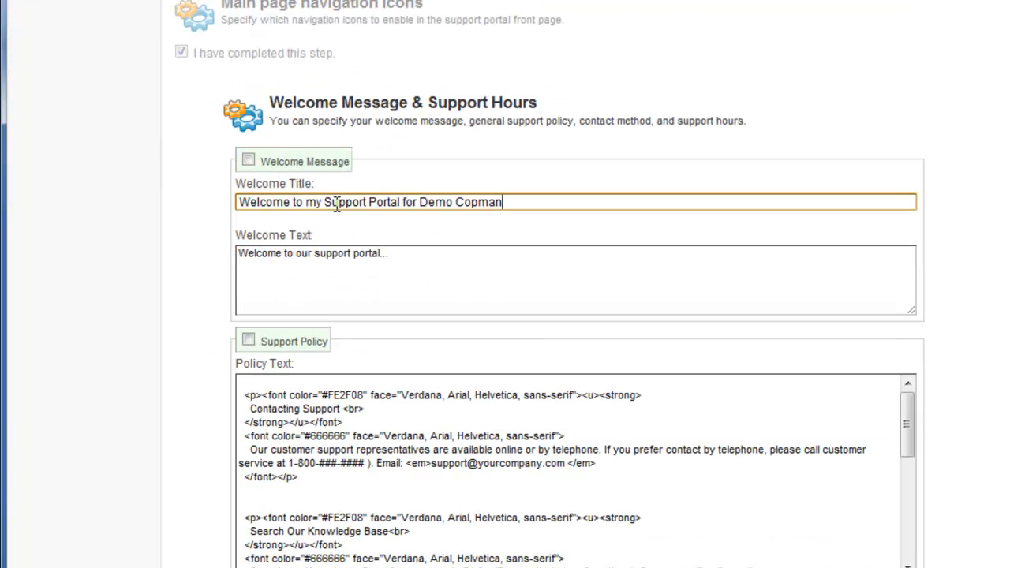
pyautogui.write('pany')
# - Change the welcome text to "Welcome to our support portal we are happy to help..." and enable the Welcome Message section
pyautogui.click(399, 253)
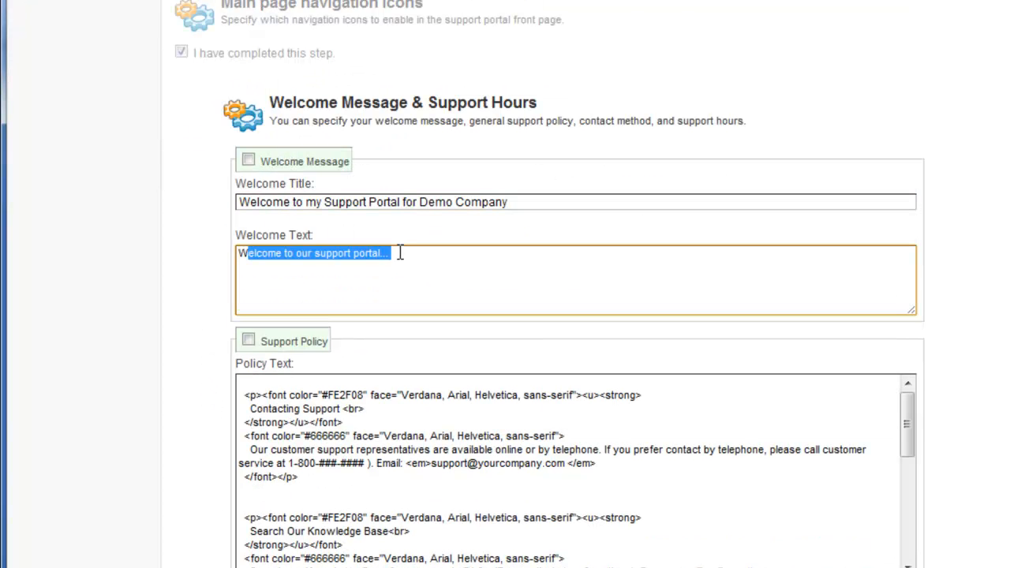
pyautogui.click(400, 252)
pyautogui.press('BackSpace')
pyautogui.write('we are happy to help')
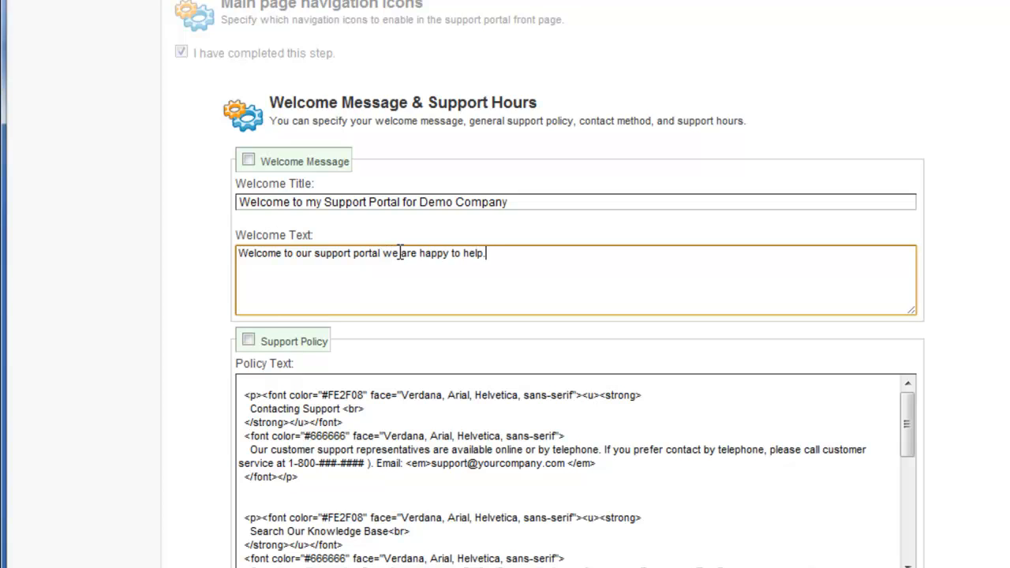
pyautogui.click(248, 161)
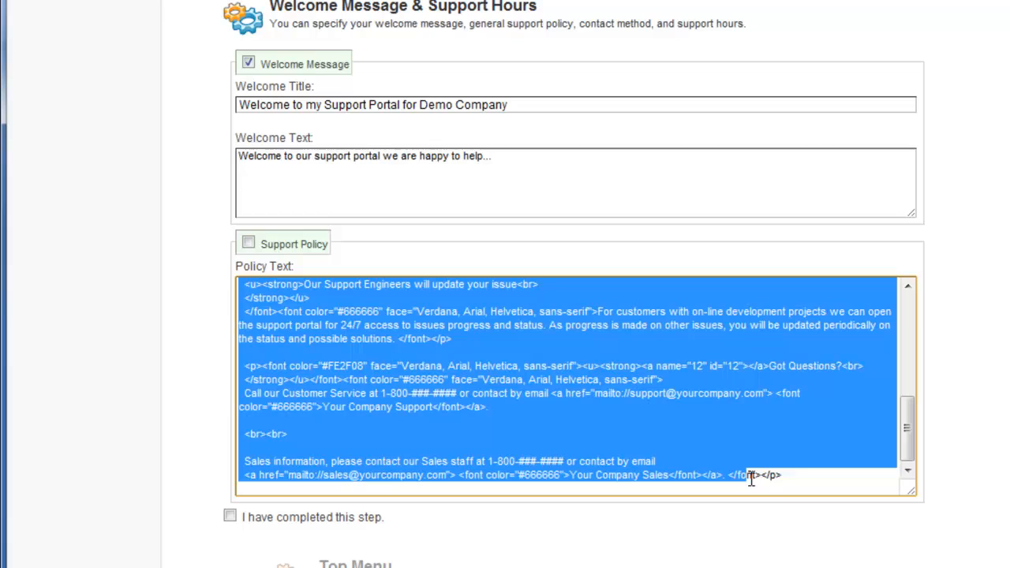
# - Replace the policy text with "Our support policy is ....", enable the Support Policy section, and mark the welcome message step completed
pyautogui.moveTo(751, 479); pyautogui.dragTo(801, 490)
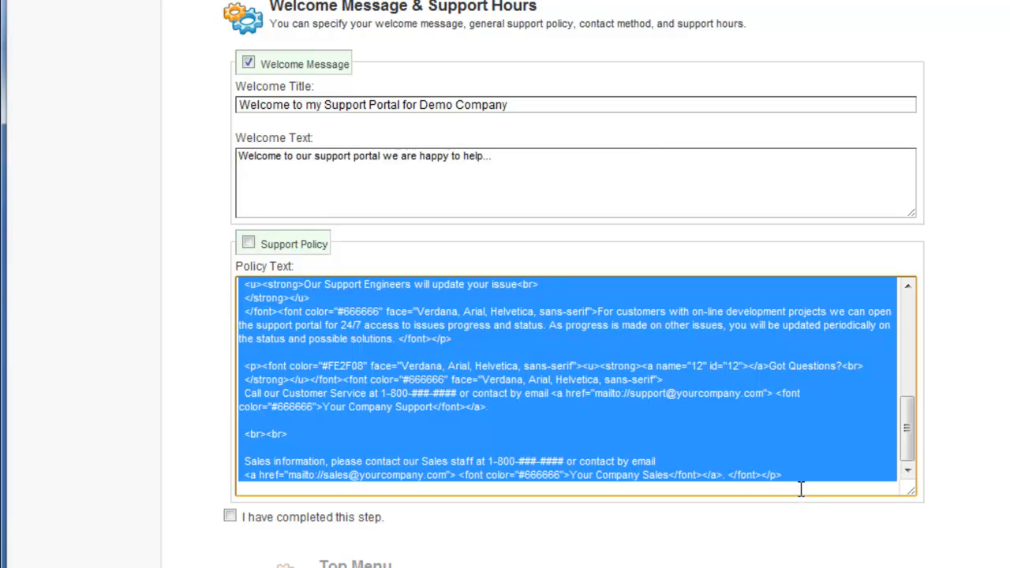
pyautogui.press('Delete')
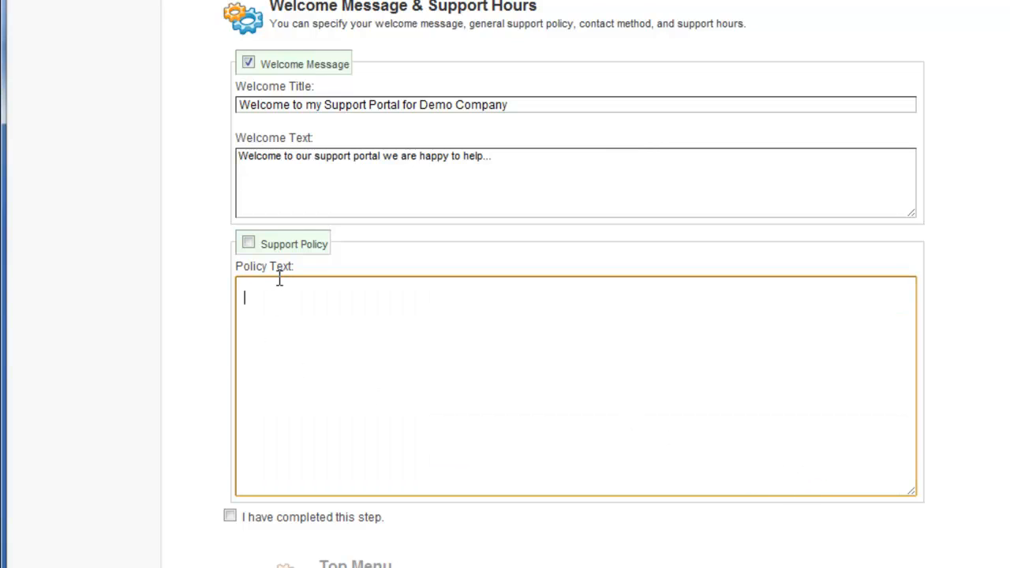
pyautogui.click(248, 245)
pyautogui.click(276, 319)
pyautogui.write('Our support policy is ....')
pyautogui.scroll(-3, 221, 371)
pyautogui.click(230, 322)
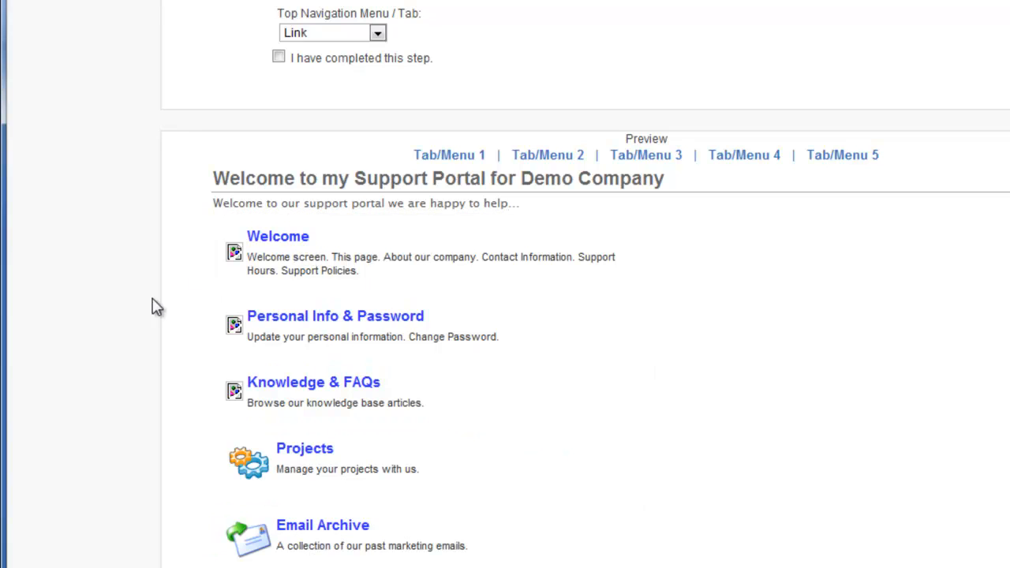
# - Keep Link as the top navigation menu style, mark the Top Menu step completed, and save the configuration
pyautogui.scroll(3, 502, 367)
pyautogui.scroll(5, 501, 365)
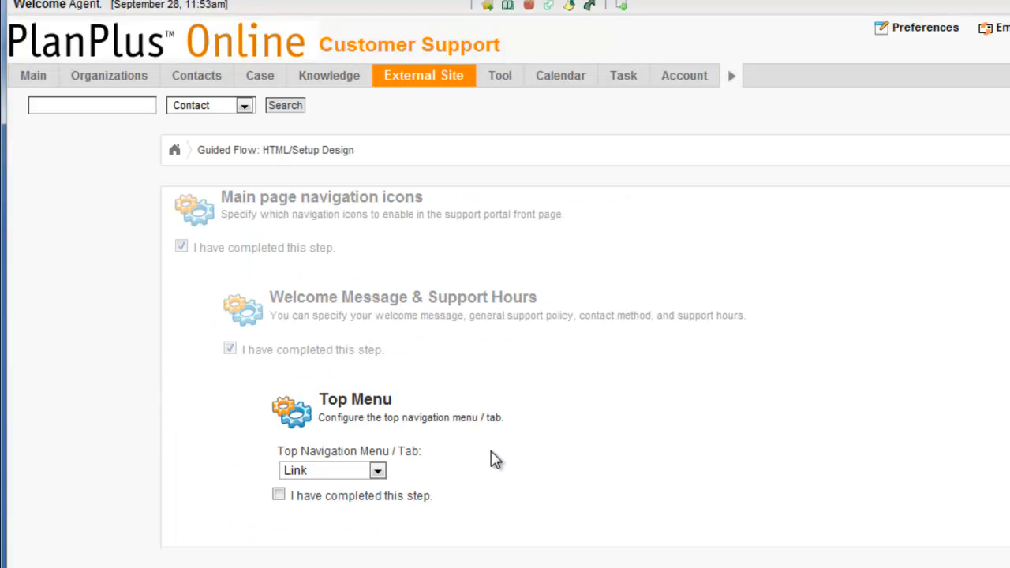
pyautogui.click(378, 472)
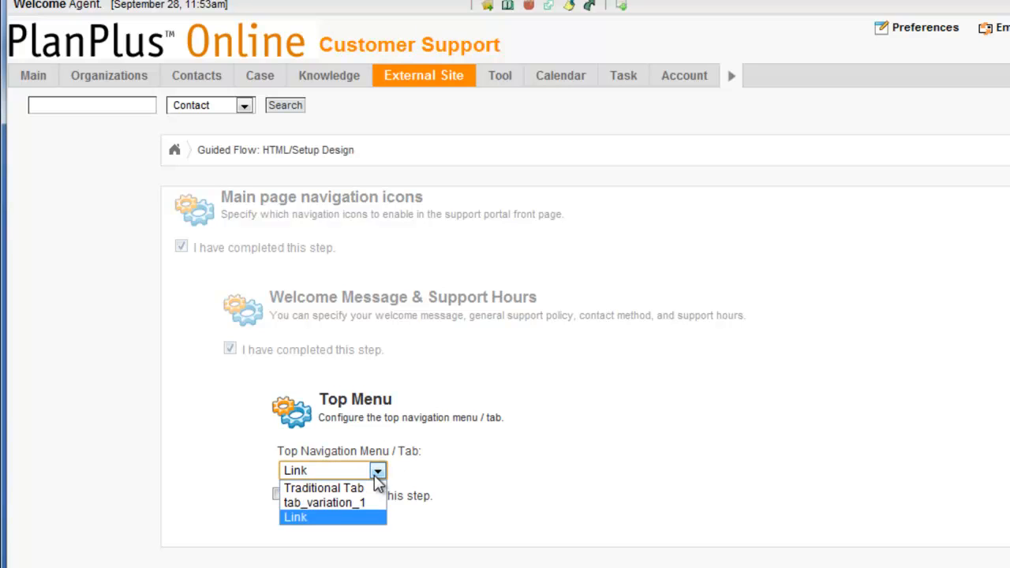
pyautogui.click(374, 518)
pyautogui.scroll(-3, 588, 510)
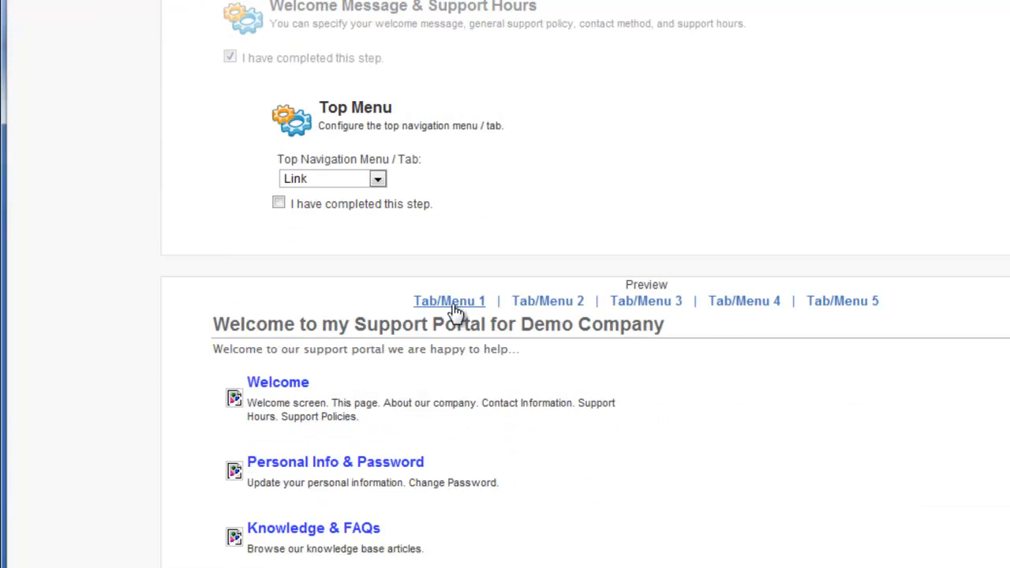
pyautogui.click(278, 205)
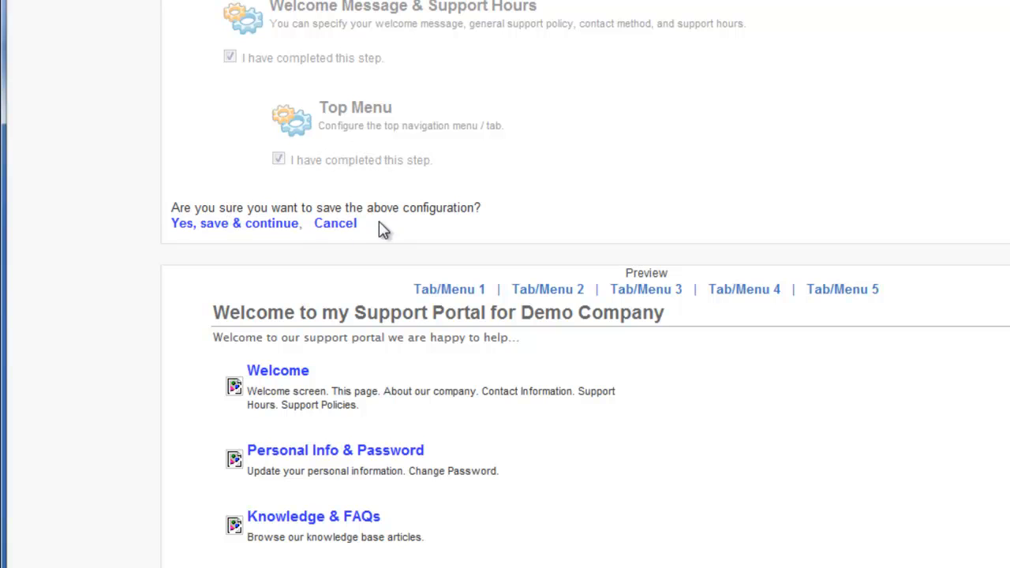
pyautogui.click(228, 226)
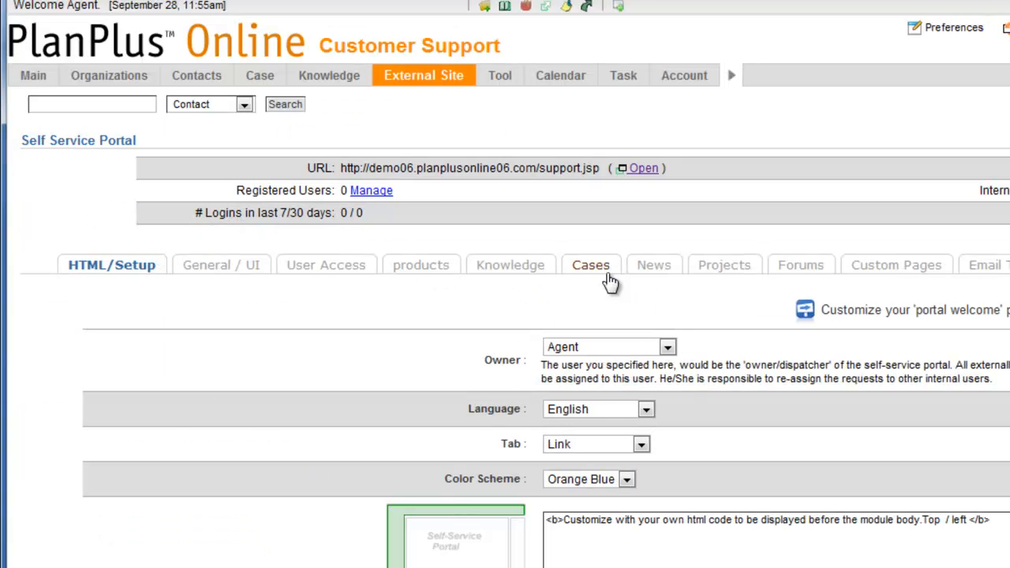
# - Open the support portal to check the new welcome page, close it, and review the HTML code of the portal front tab
pyautogui.click(644, 168)
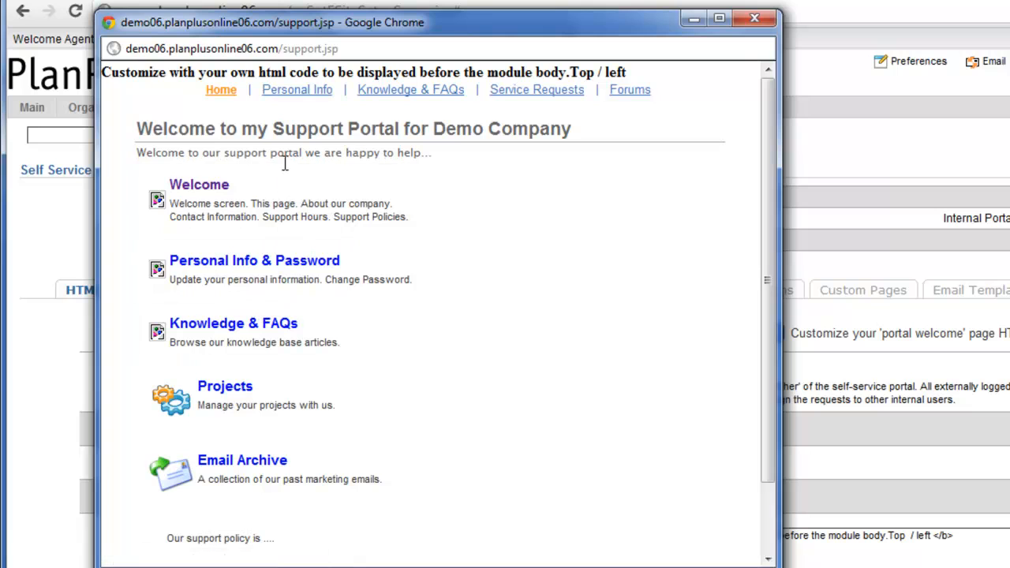
pyautogui.click(755, 17)
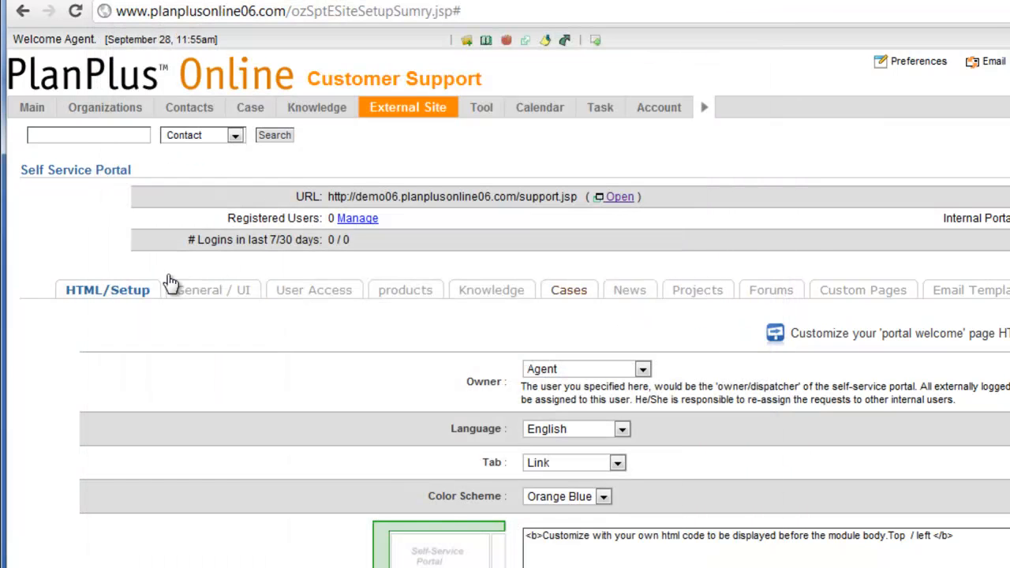
pyautogui.scroll(-4, 171, 282)
pyautogui.scroll(4, 341, 239)
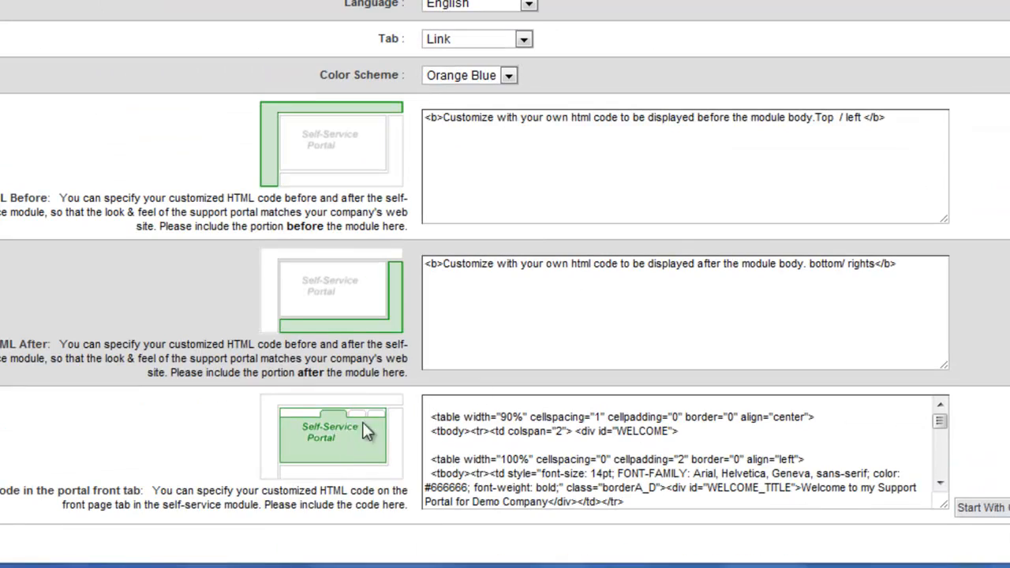
pyautogui.moveTo(438, 417); pyautogui.dragTo(464, 460)
pyautogui.scroll(4, 138, 347)
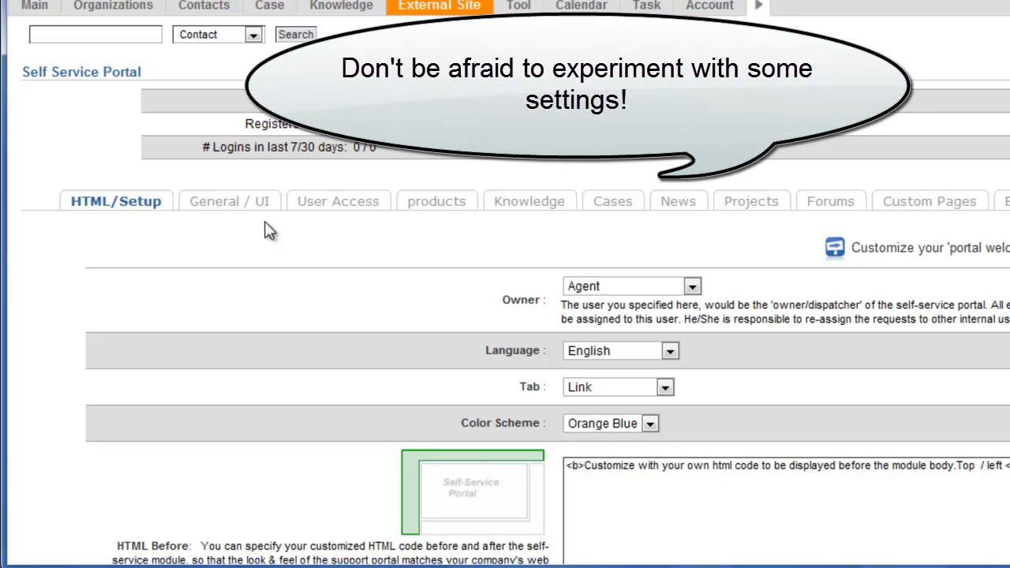
# - Enable the Email Archive in the portal's general settings and check the remaining display options
pyautogui.click(228, 206)
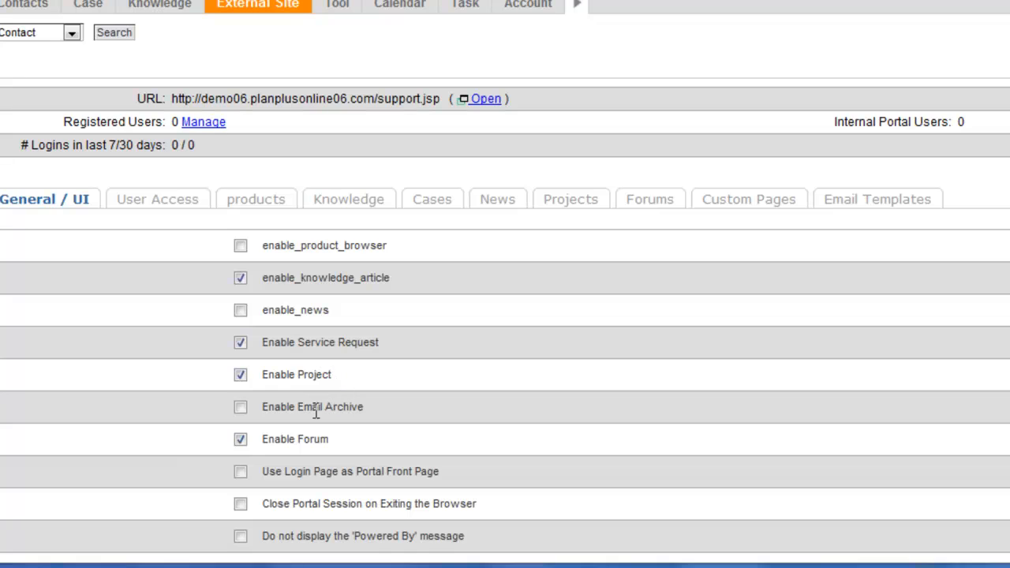
pyautogui.click(240, 408)
pyautogui.scroll(-3, 371, 415)
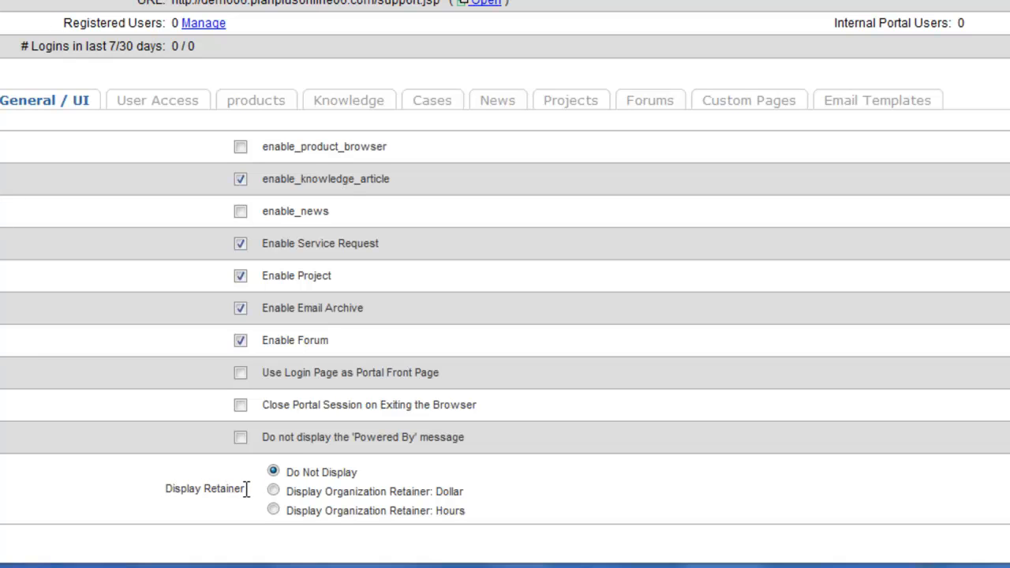
# - Allow users to self-register in the portal's user access settings
pyautogui.click(161, 101)
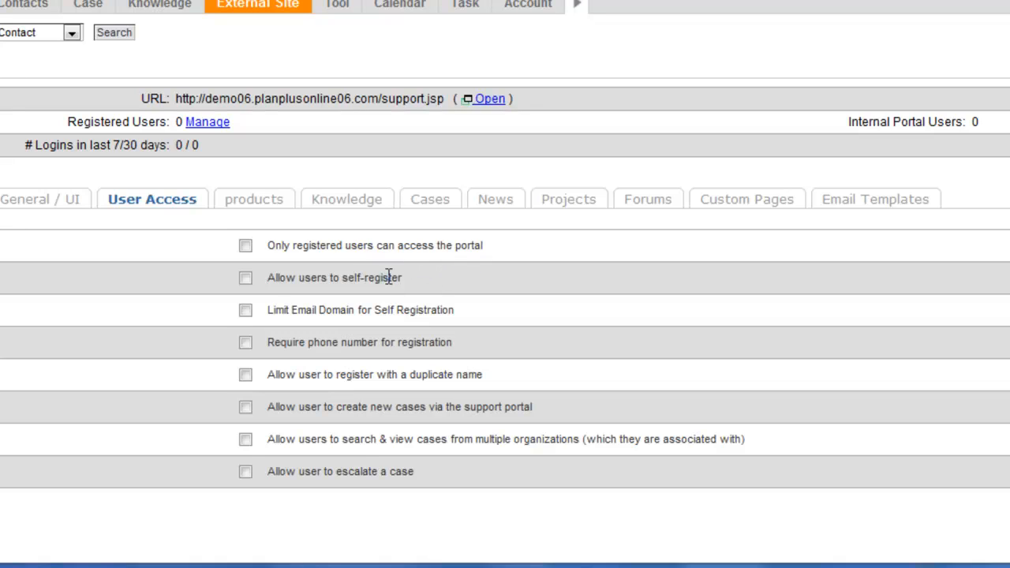
pyautogui.click(246, 278)
# - Try limiting self-registration to a specific email domain, and turn the limit off again
pyautogui.click(245, 311)
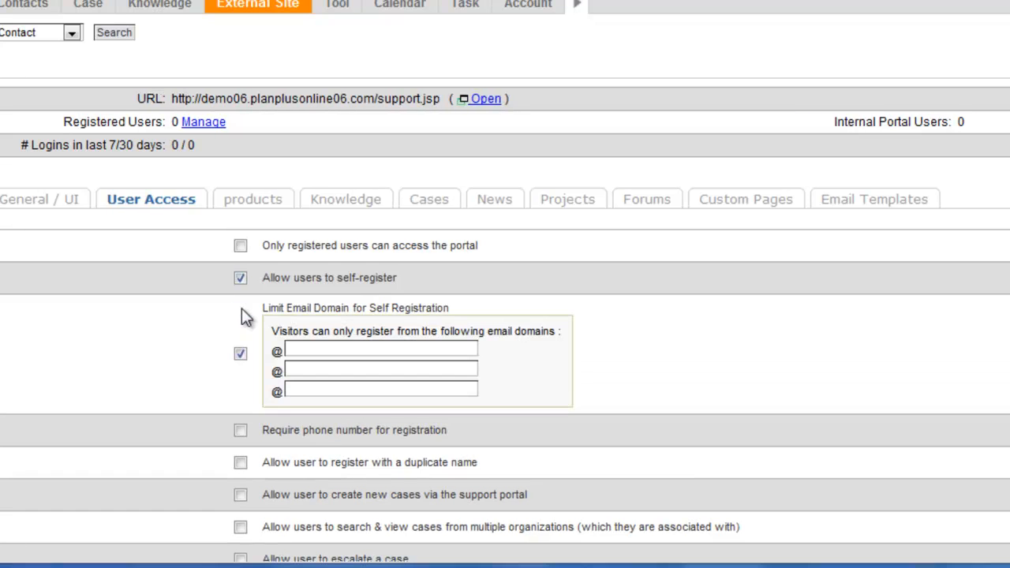
pyautogui.click(290, 350)
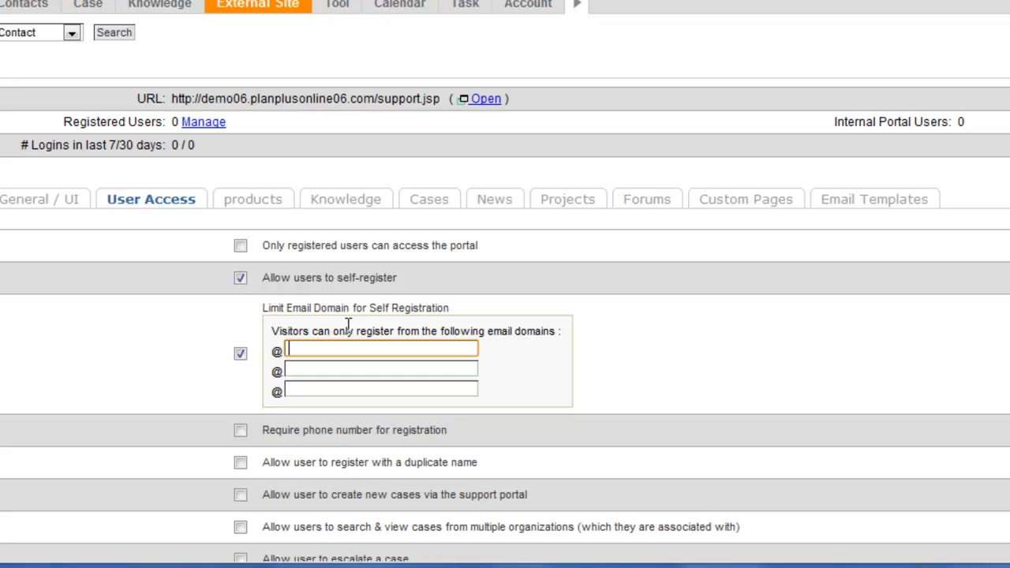
pyautogui.write('am')
pyautogui.press('BackSpace')
pyautogui.write('bd.edu')
pyautogui.press('BackSpace')
pyautogui.press('BackSpace')
pyautogui.press('BackSpace')
pyautogui.press('BackSpace')
pyautogui.press('BackSpace')
pyautogui.press('BackSpace')
pyautogui.click(241, 352)
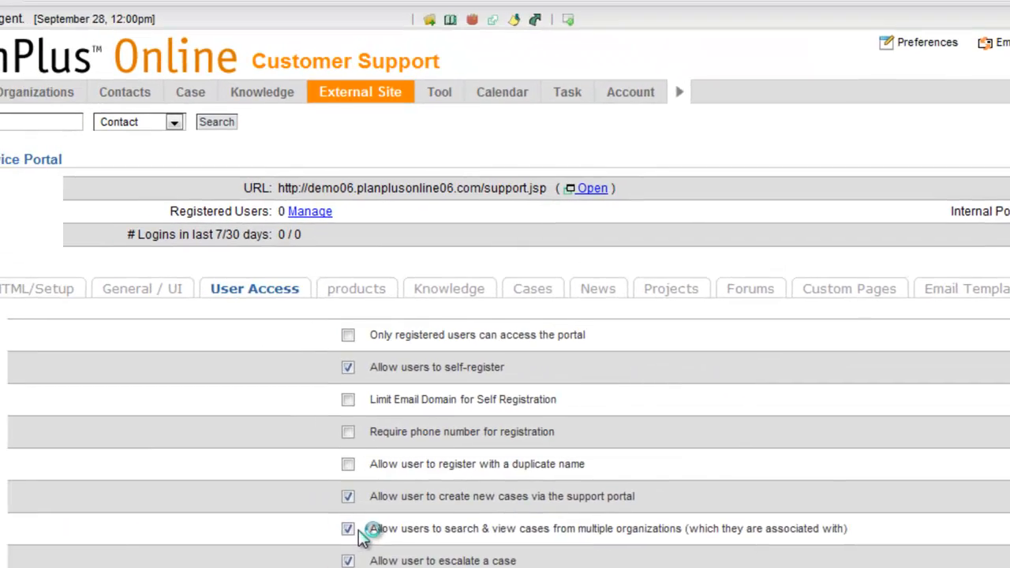
# - Open the support portal, examine the registration form on its Personal Info page, and close the portal
pyautogui.click(598, 188)
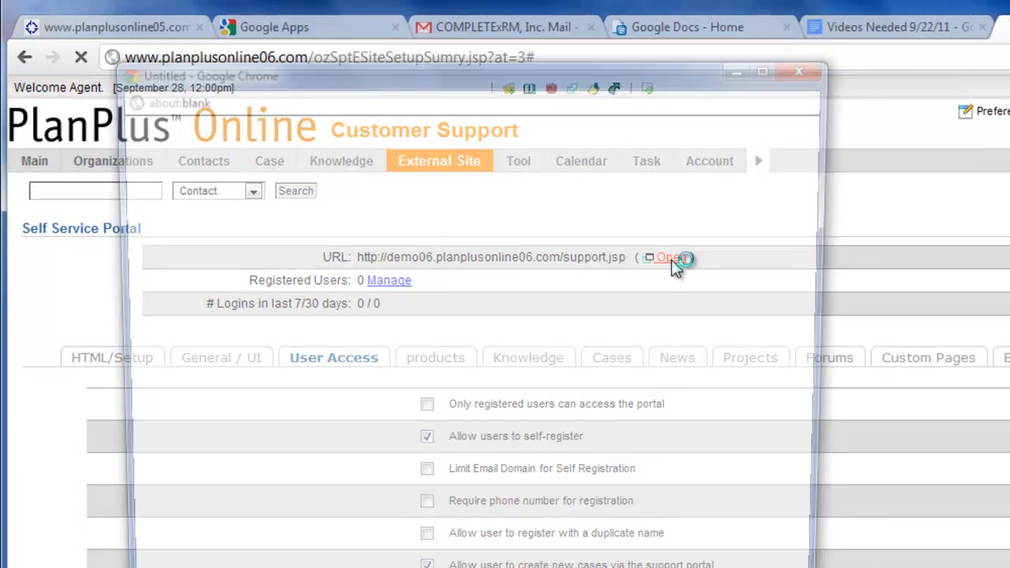
pyautogui.click(340, 70)
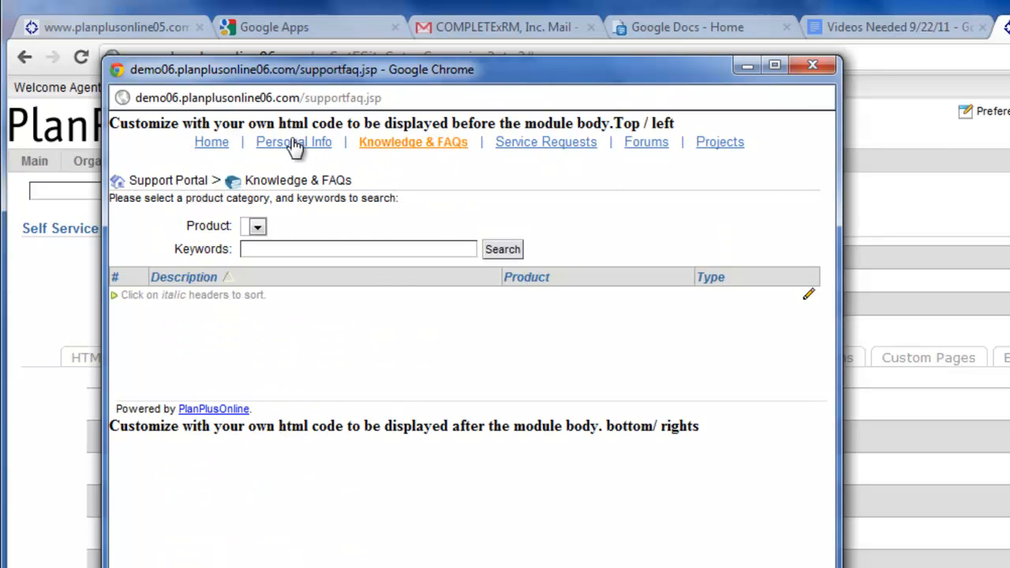
pyautogui.click(297, 147)
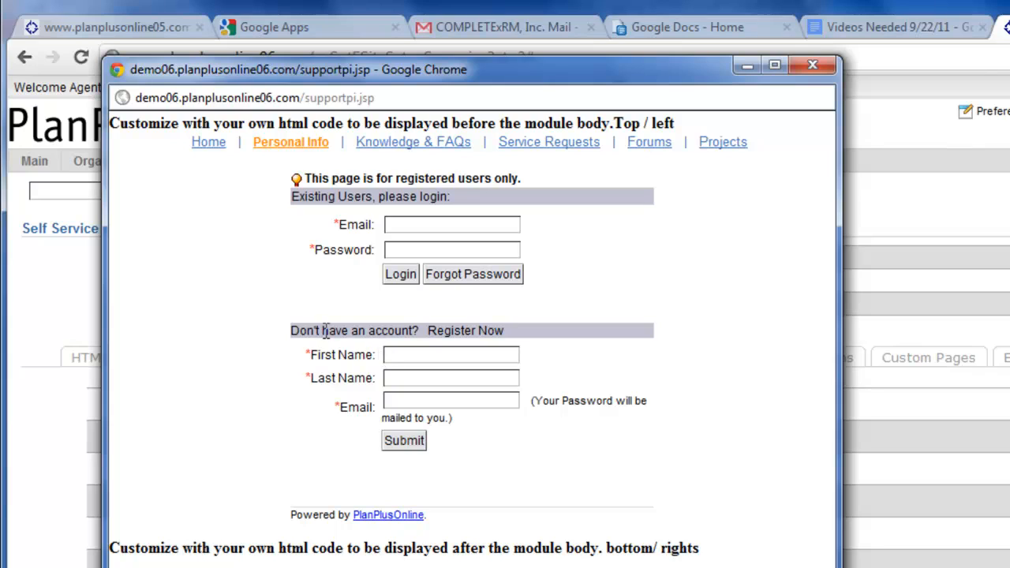
pyautogui.click(419, 360)
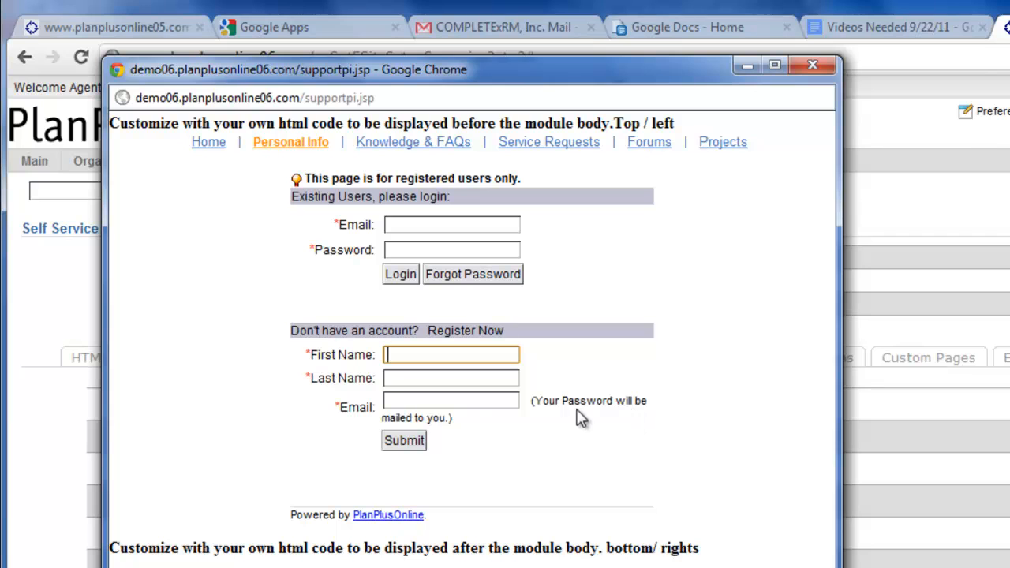
pyautogui.click(811, 70)
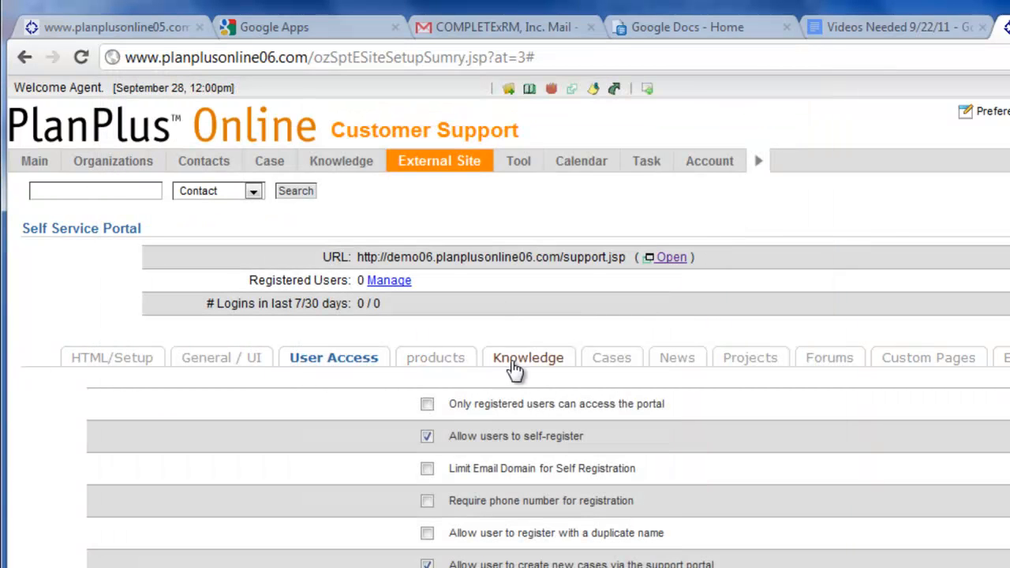
# - Examine the Support Portal keywords in the Portal User Self-Register Welcome Email template and look through the other email templates
pyautogui.click(1001, 357)
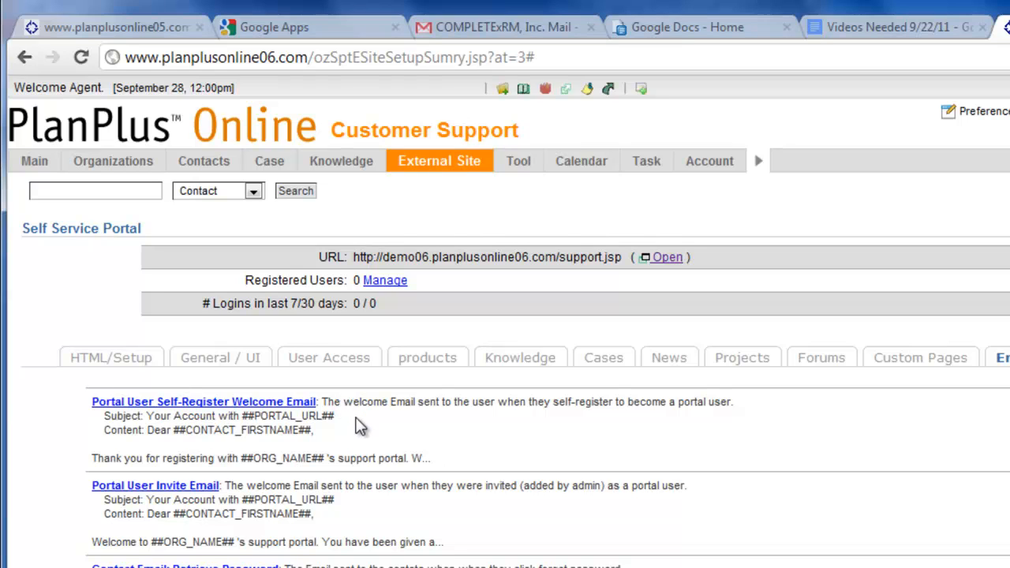
pyautogui.click(263, 404)
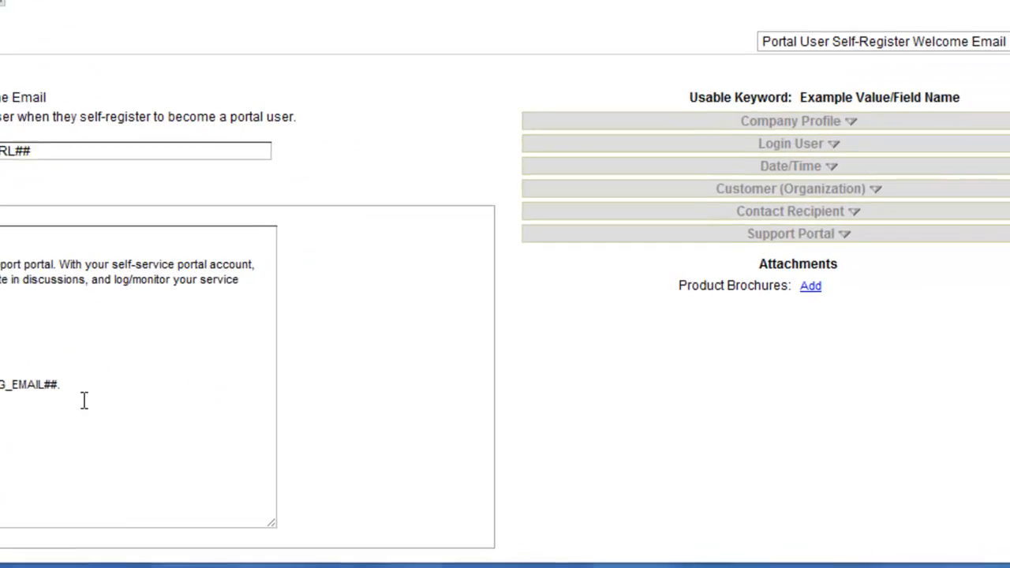
pyautogui.click(789, 227)
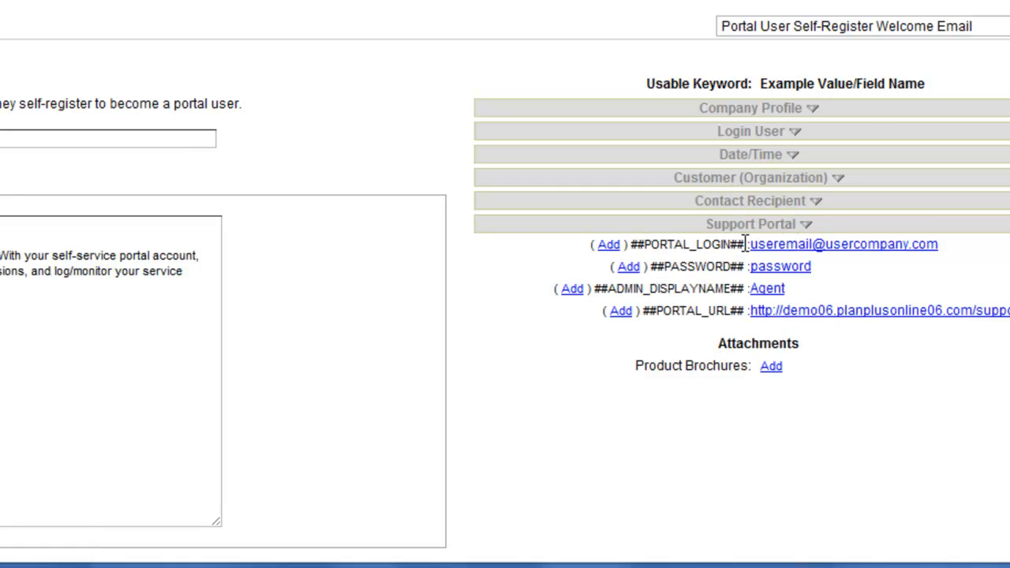
pyautogui.click(792, 207)
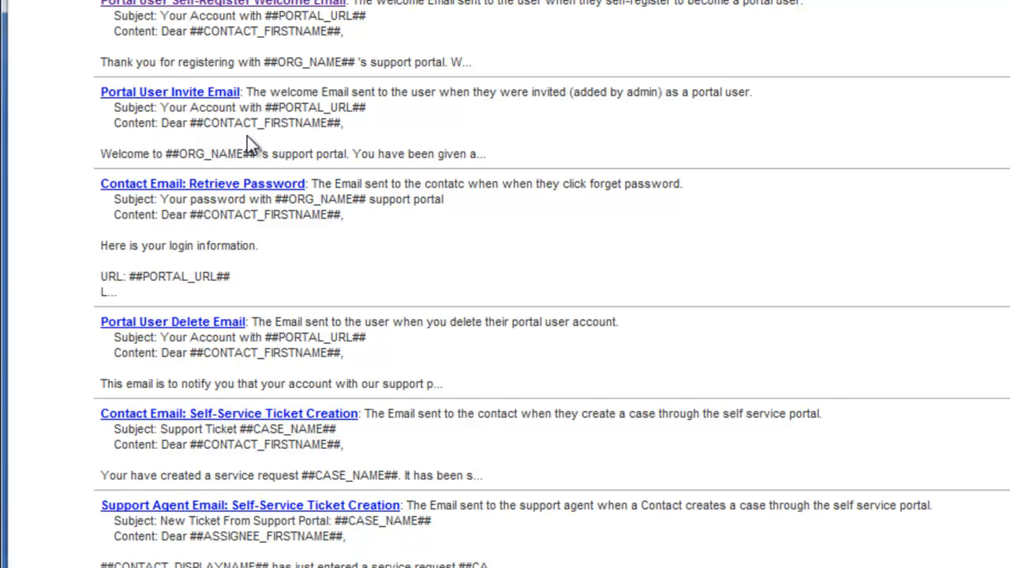
pyautogui.scroll(-3, 247, 144)
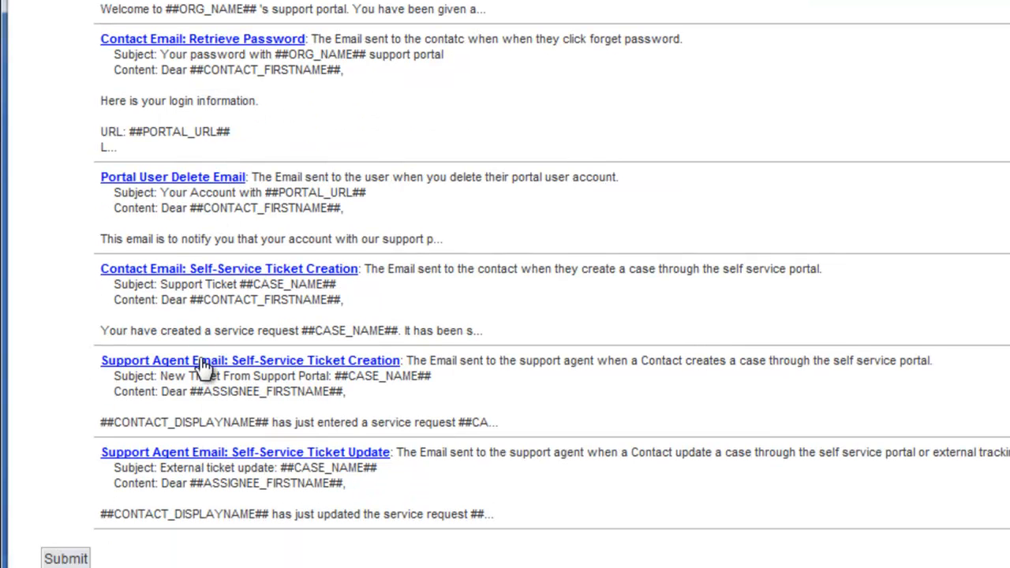
pyautogui.scroll(2, 203, 367)
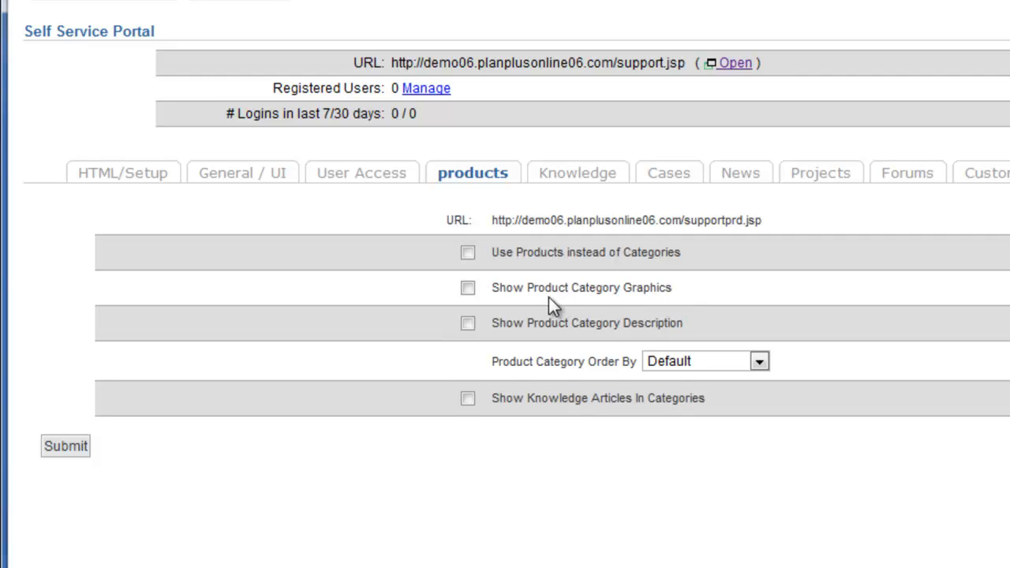
# - In the portal's Knowledge settings, set the first two display sections to Most Visited Articles and Highest Rated Articles
pyautogui.moveTo(799, 1)
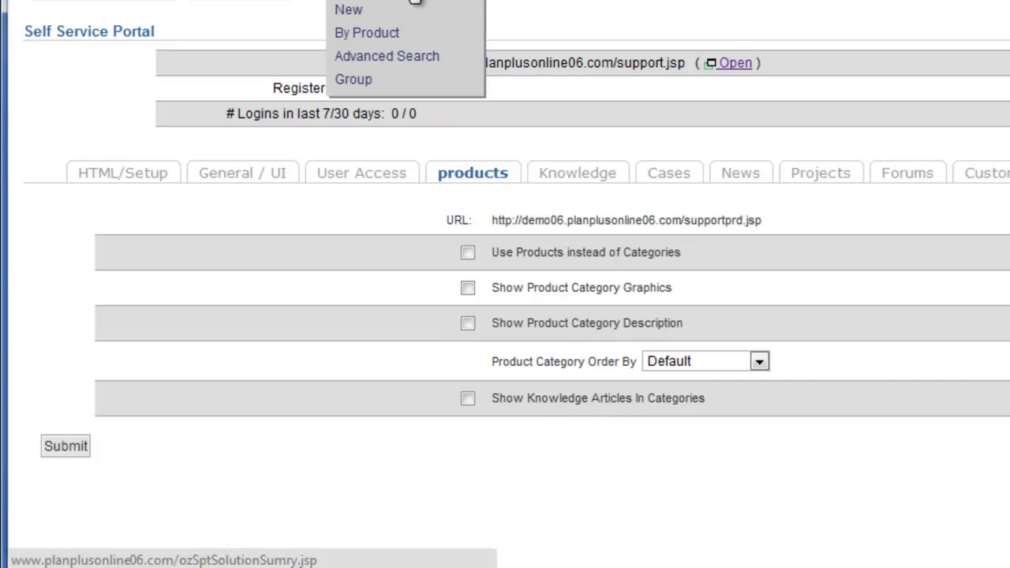
pyautogui.click(580, 175)
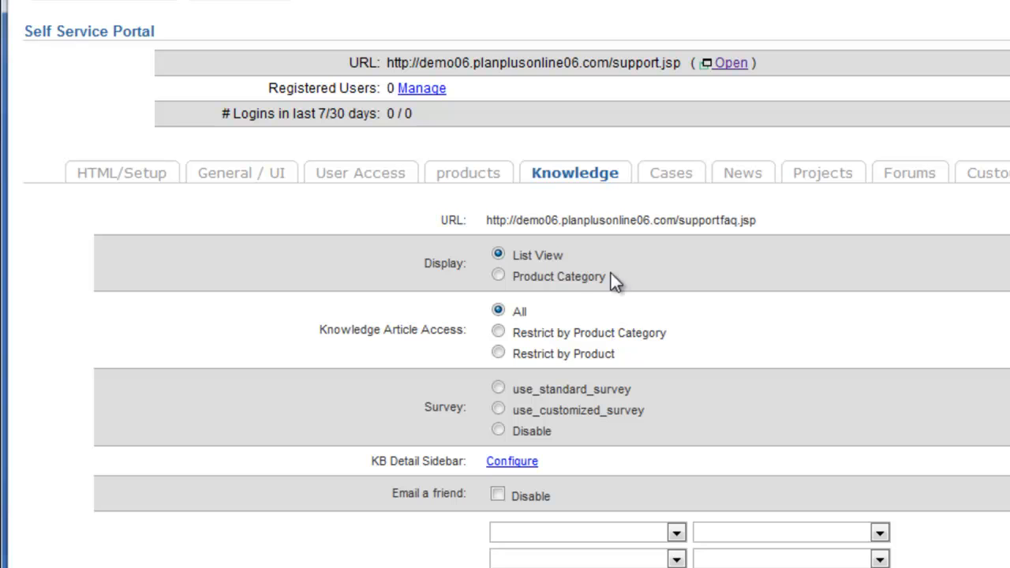
pyautogui.scroll(-3, 638, 282)
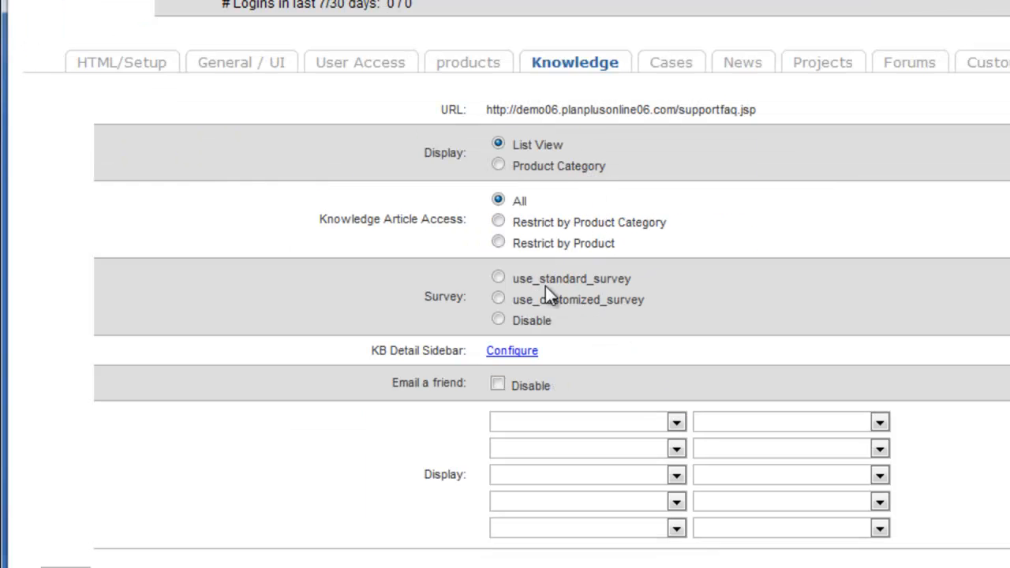
pyautogui.scroll(-1, 553, 383)
pyautogui.click(675, 403)
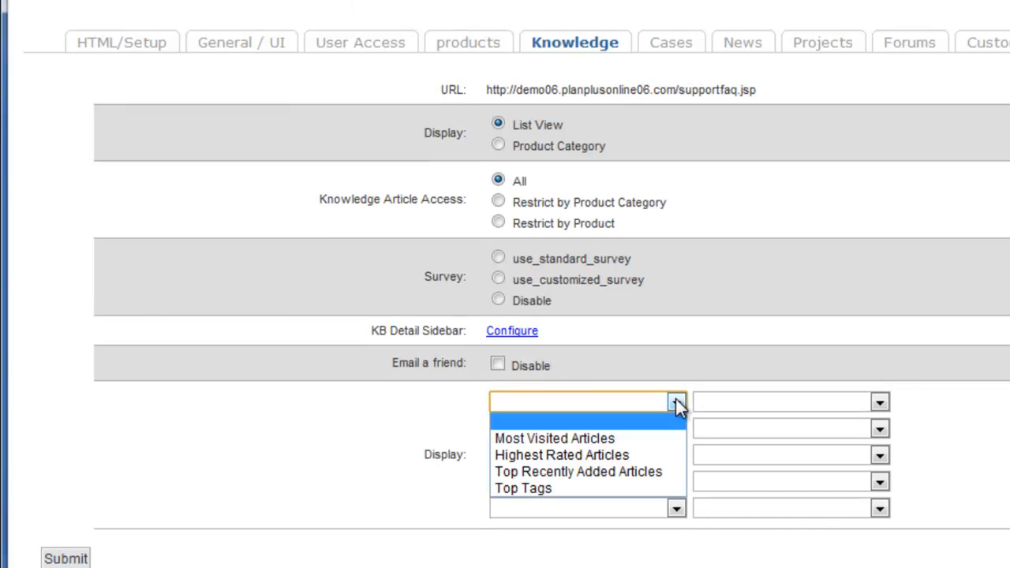
pyautogui.click(562, 438)
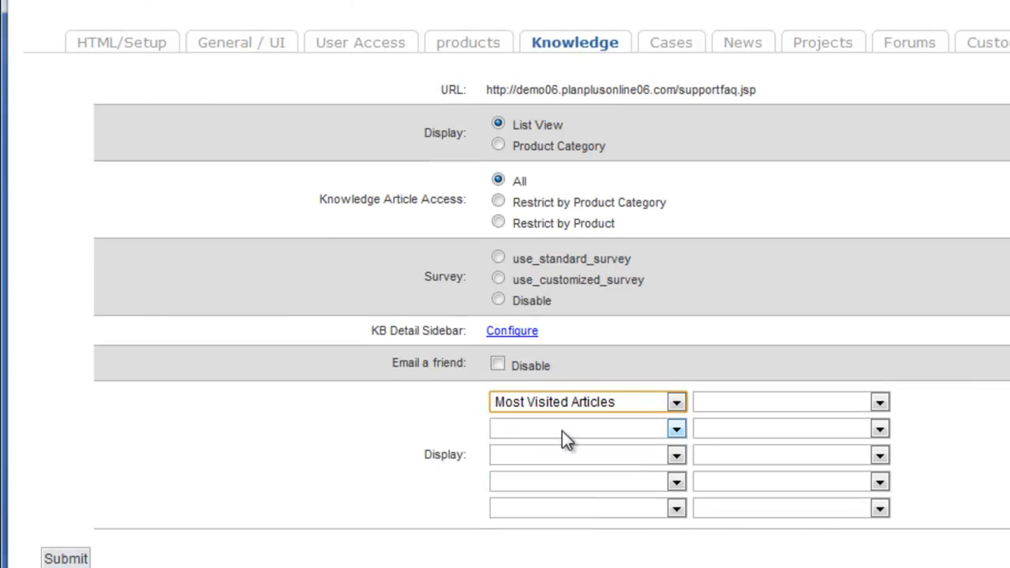
pyautogui.click(675, 429)
pyautogui.click(619, 482)
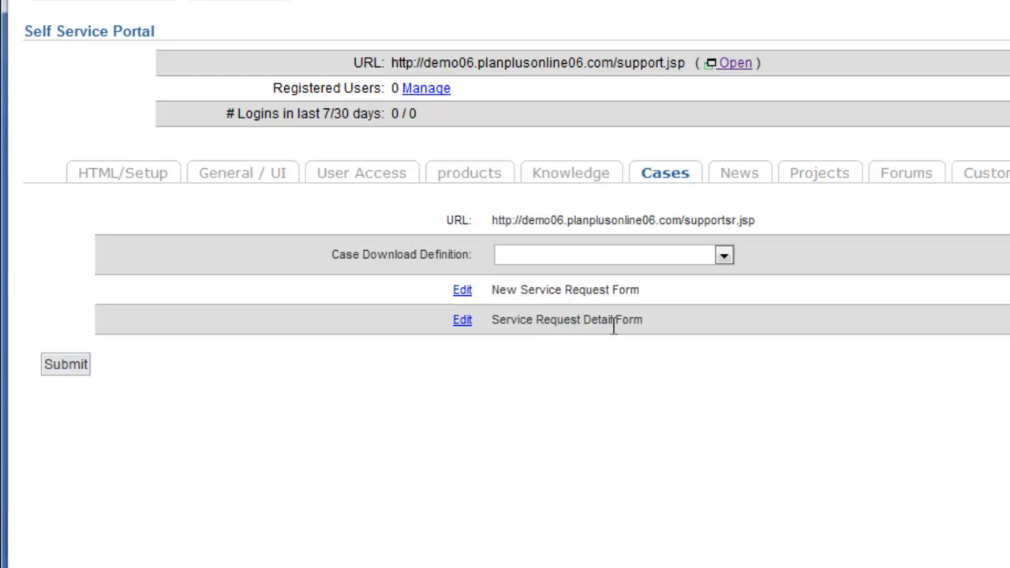
# - Examine which content channels can be chosen as the source of the portal's News page
pyautogui.click(735, 176)
pyautogui.click(613, 287)
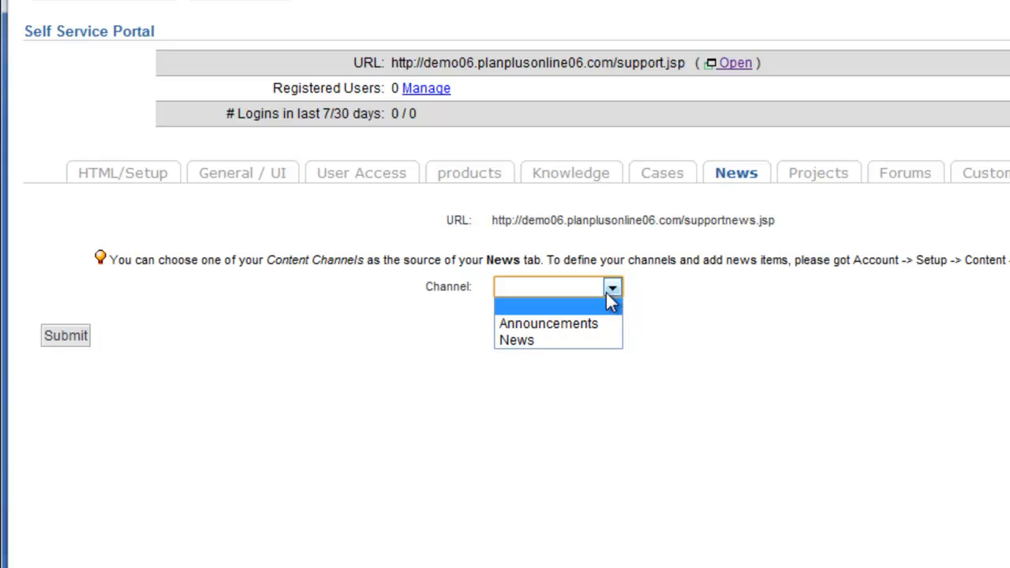
pyautogui.click(524, 322)
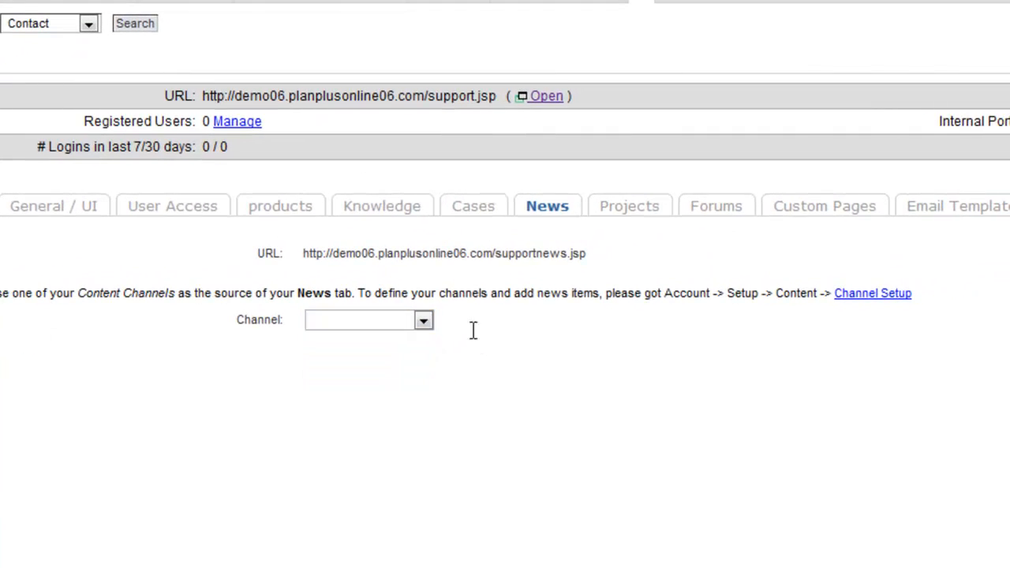
# - Examine the portal's Projects URL and look through its Forums and Custom Pages settings
pyautogui.click(635, 209)
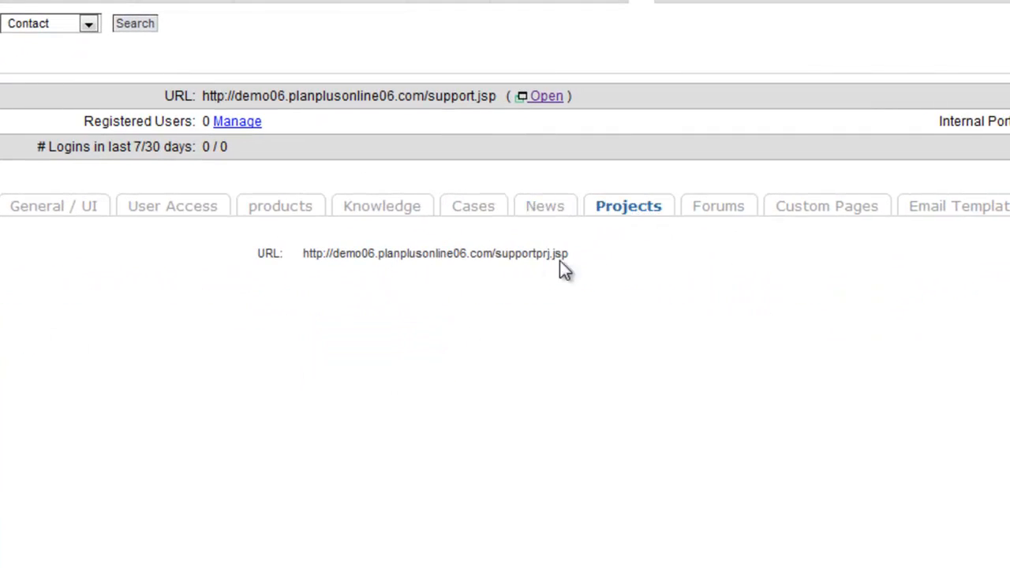
pyautogui.moveTo(569, 256); pyautogui.dragTo(307, 249)
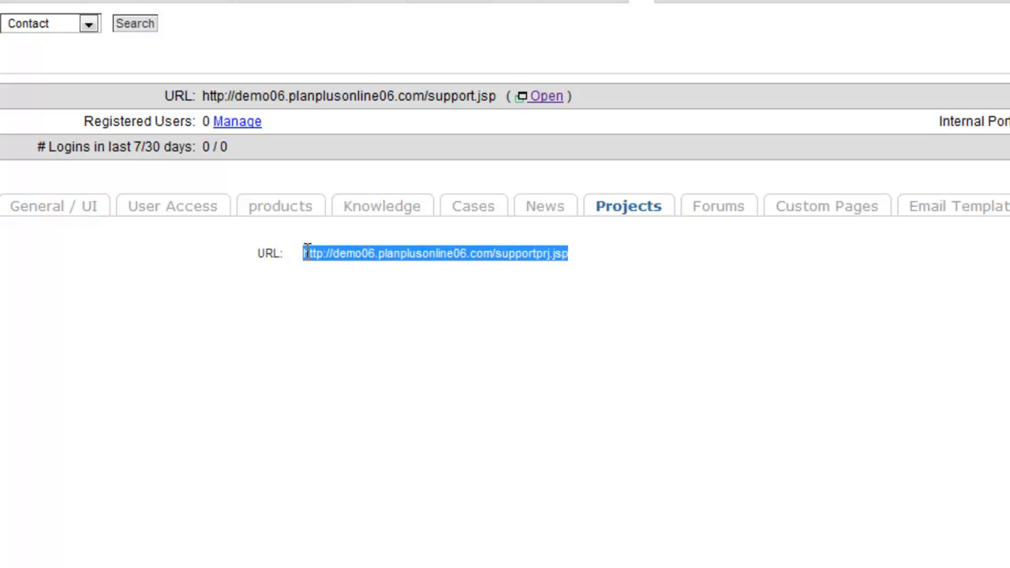
pyautogui.click(307, 251)
pyautogui.click(717, 209)
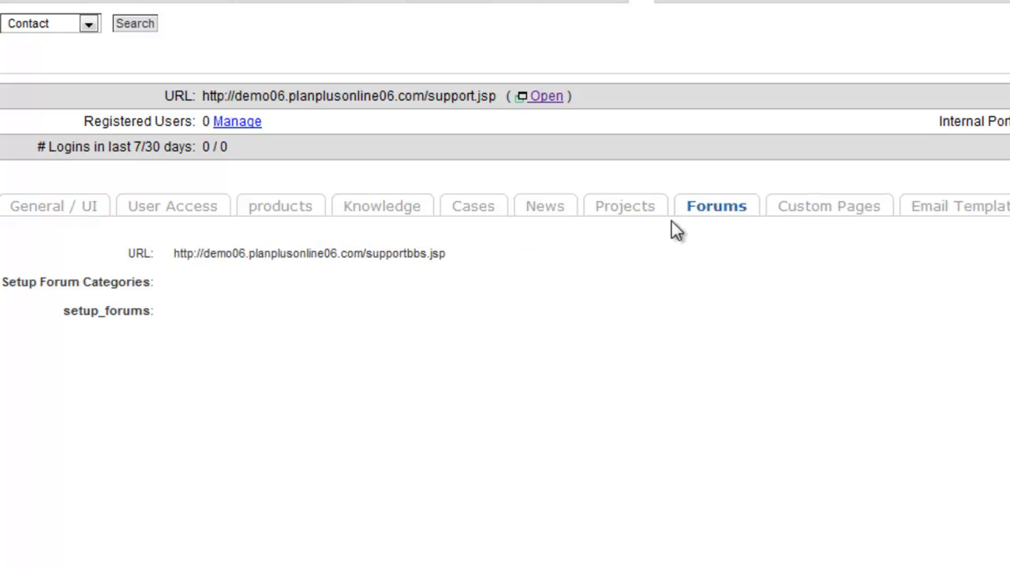
pyautogui.click(834, 214)
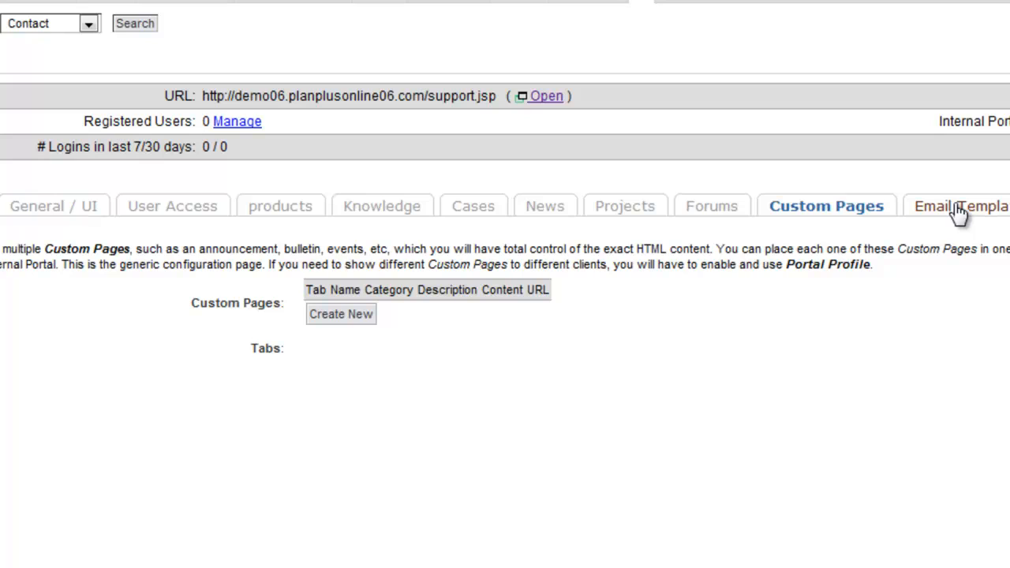